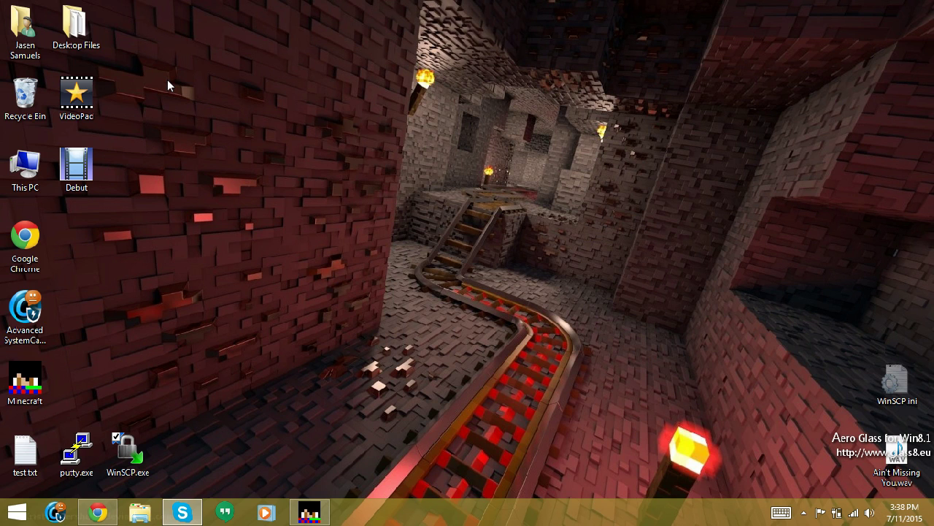
Bring Chrome, showing the Google homepage, to the front from the taskbar.
left_click(103, 512)
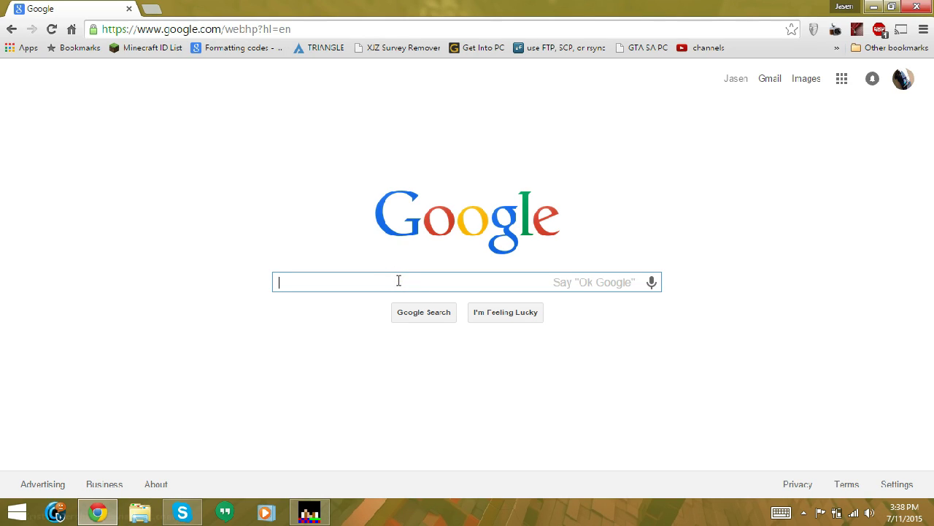
Search Google for 'jaymontana36 sourceforge' and open the JayMontana36 Pre-Built Minecraft Servers project page.
type("jaymon")
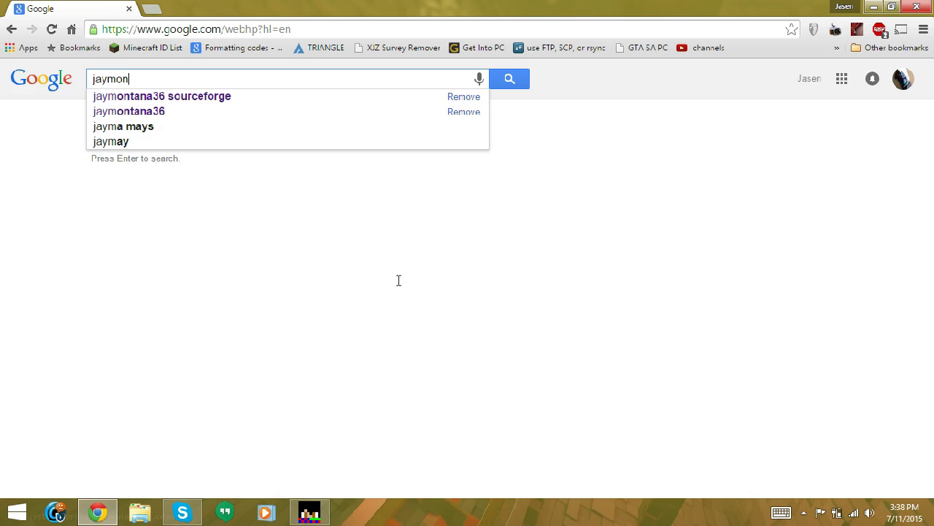
type("tana36 so")
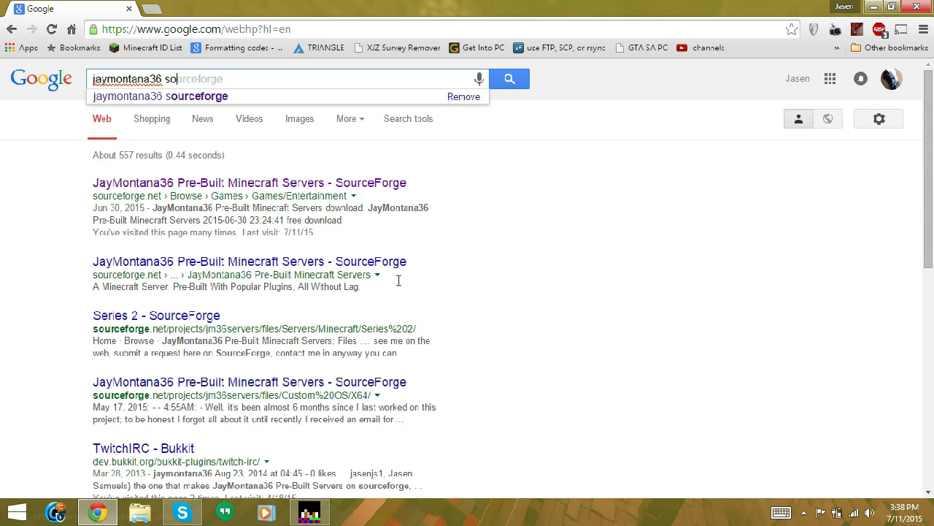
type("urceforge")
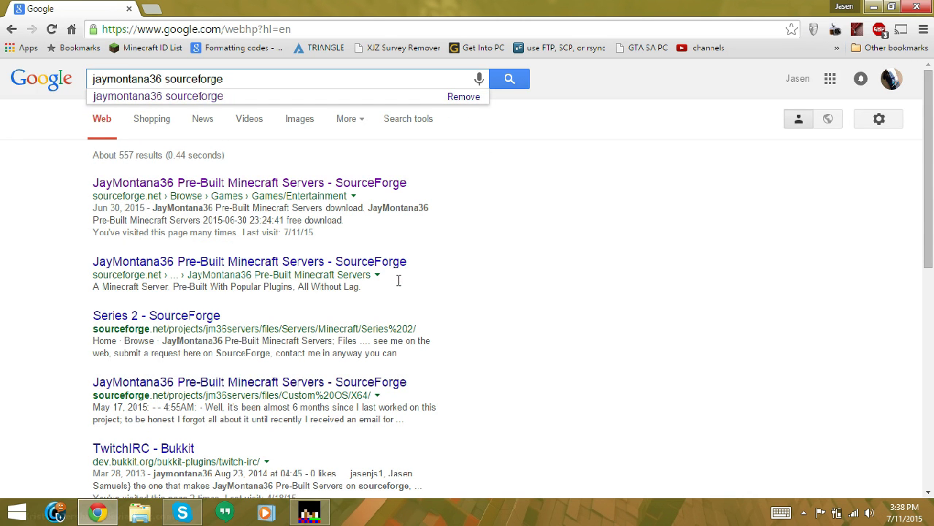
key("Return")
left_click(336, 184)
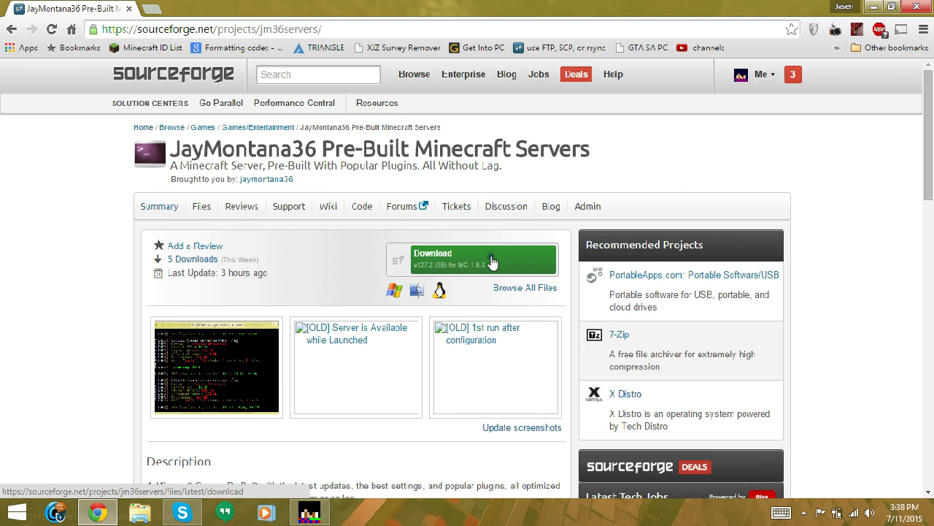
Browse Files > Servers > Minecraft and download 'JM36 PreBuilt Server v127.2, 1.8.X.zip'.
left_click(205, 211)
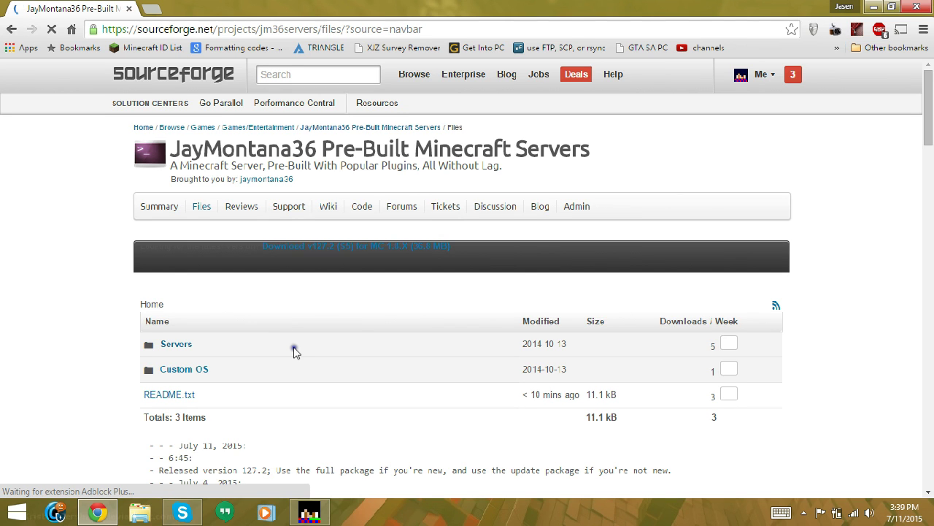
left_click(176, 345)
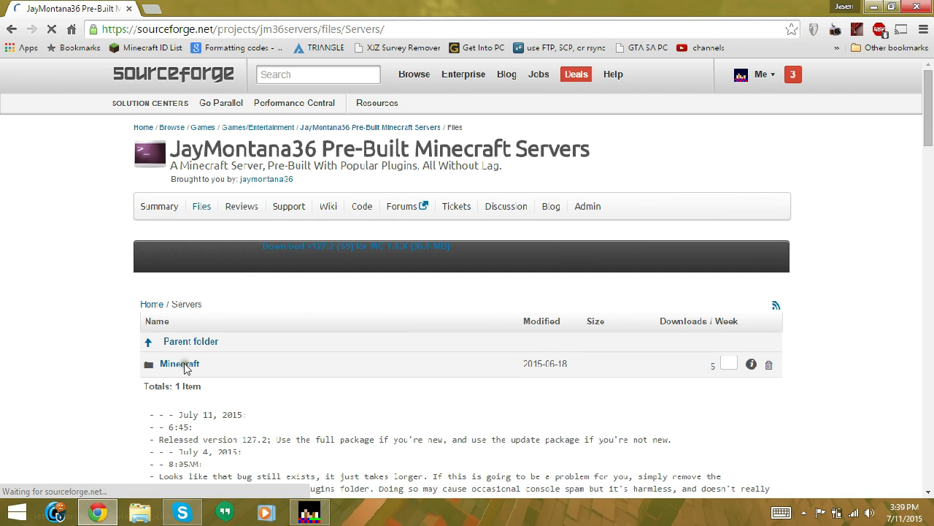
left_click(182, 364)
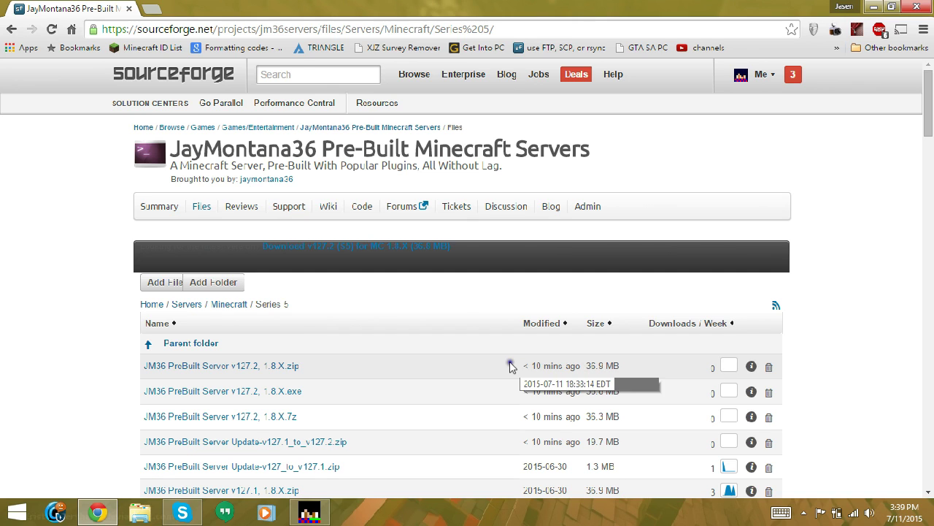
left_click(290, 369)
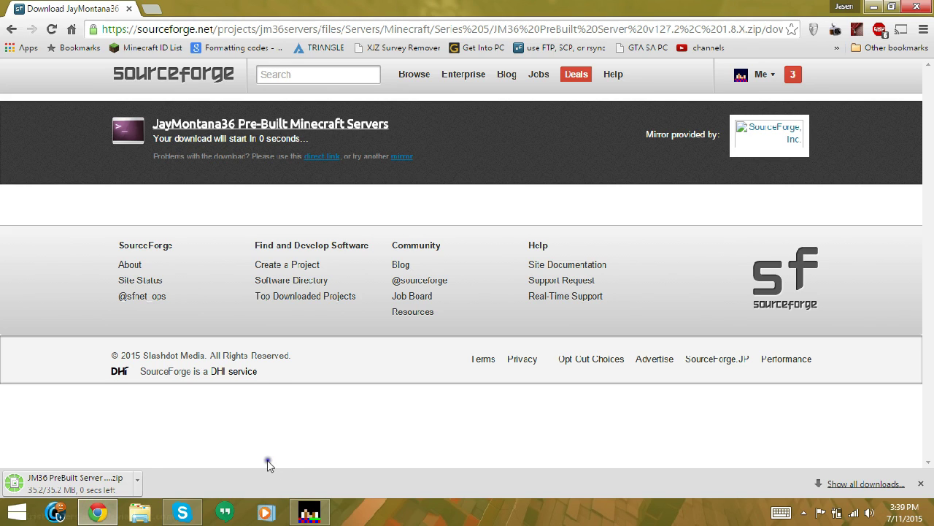
Keep the flagged JM36 server zip download and minimise Chrome to the desktop.
left_click(289, 483)
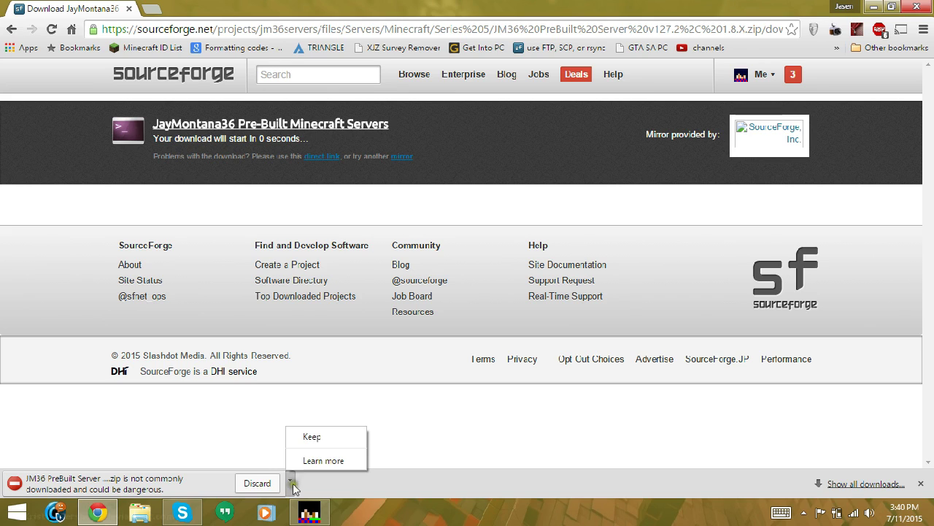
left_click(306, 437)
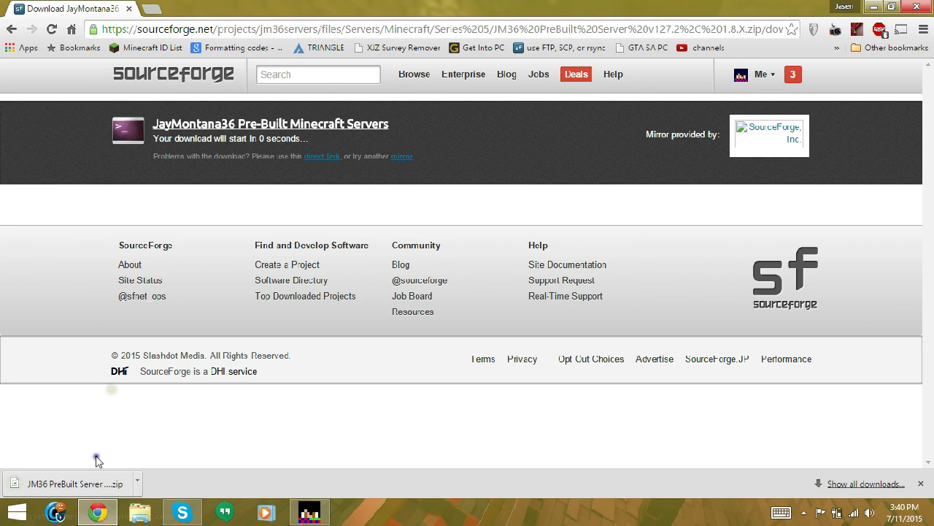
left_click(100, 514)
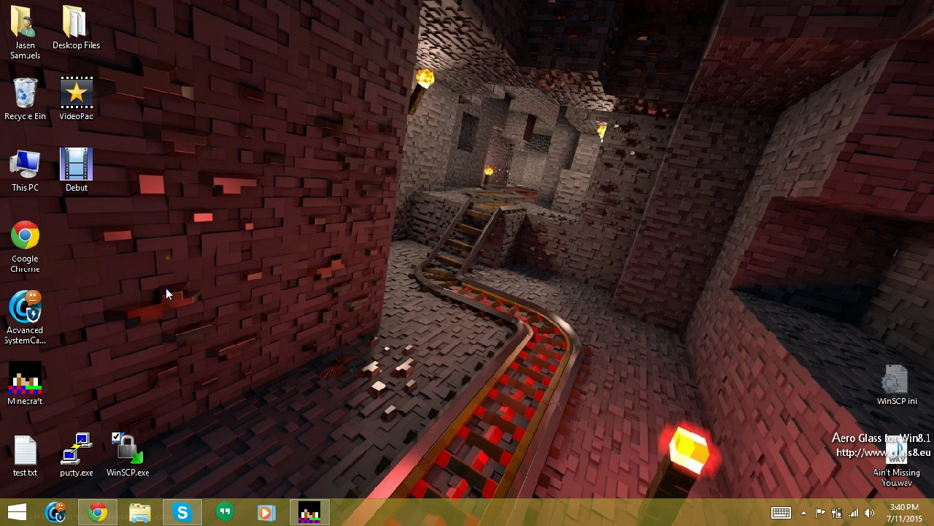
Log in to 192.168.1.222 with WinSCP and open the /var/games/minecraft/import folder.
double_click(126, 449)
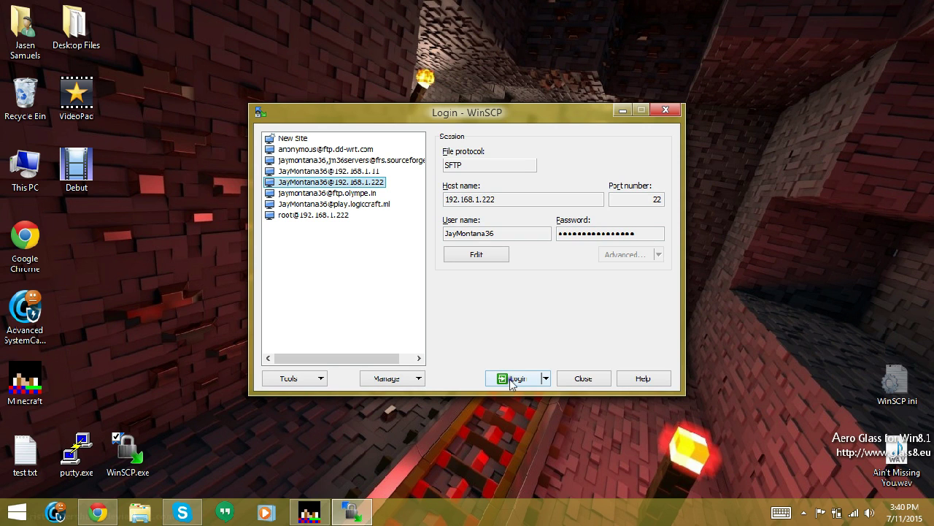
left_click(511, 380)
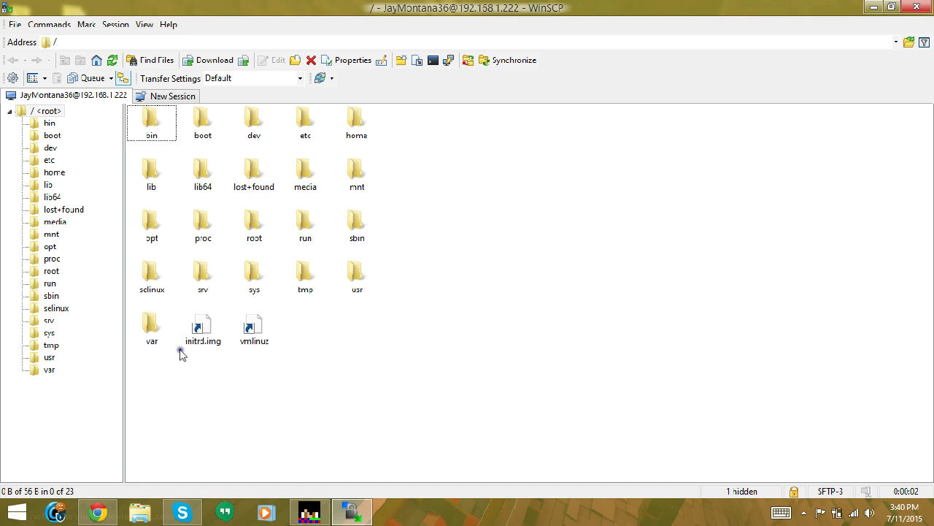
double_click(151, 327)
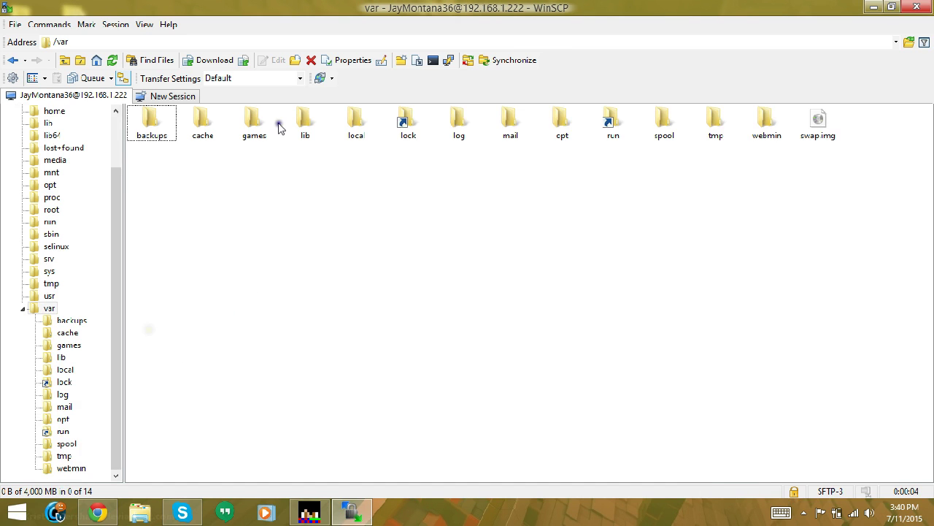
double_click(261, 121)
double_click(149, 126)
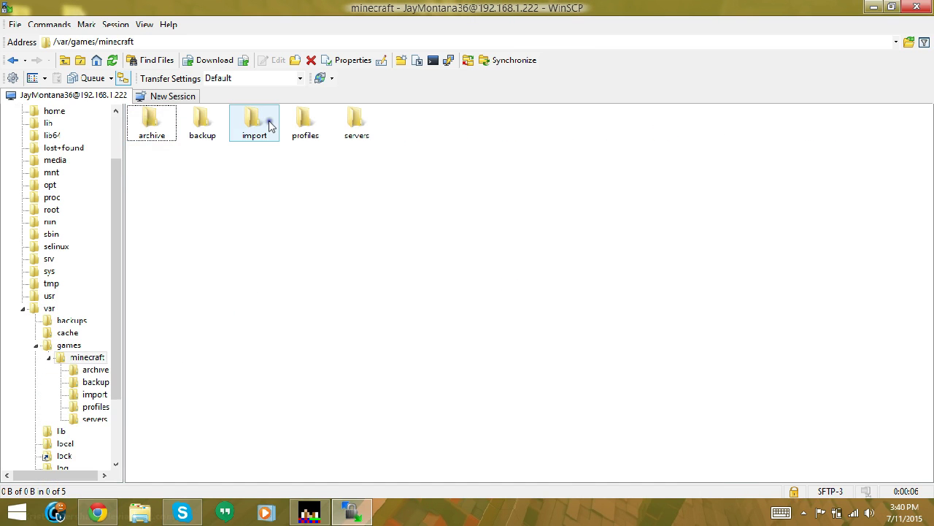
double_click(264, 122)
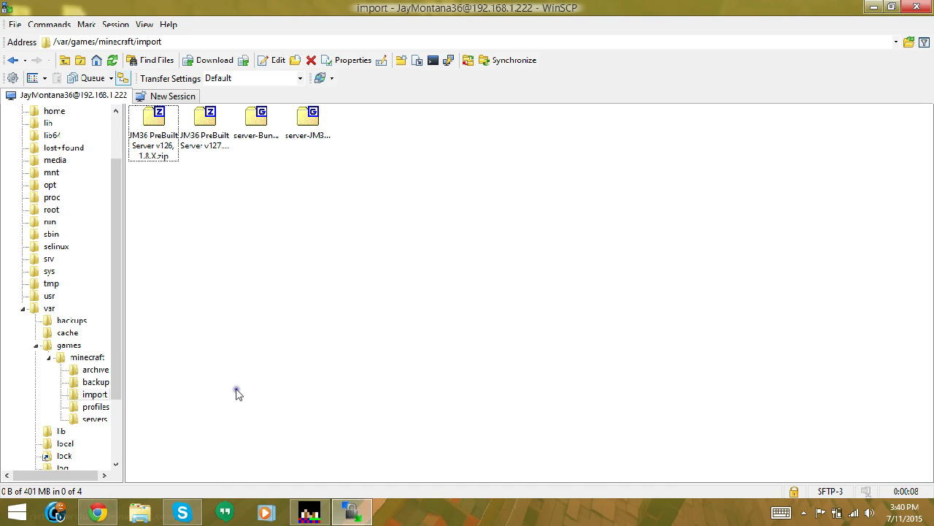
left_click(111, 517)
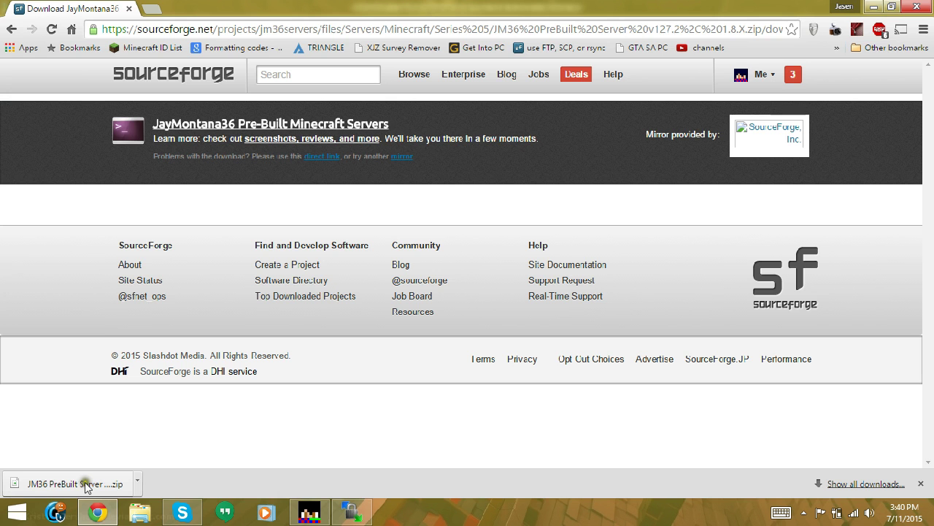
Upload the v127.2, 1.8.X zip into the import folder and delete the two older JM36 zips.
left_click_drag(81, 486, 271, 208)
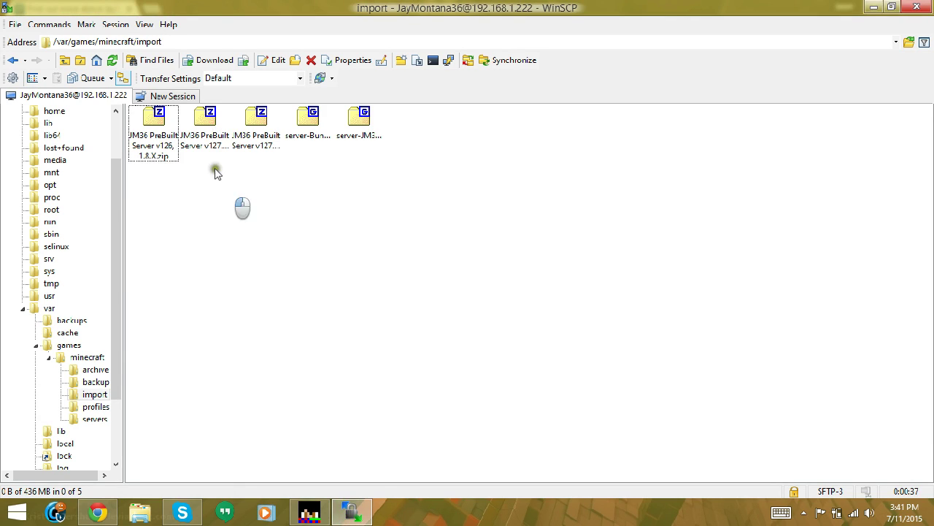
left_click_drag(228, 185, 160, 121)
key("Delete")
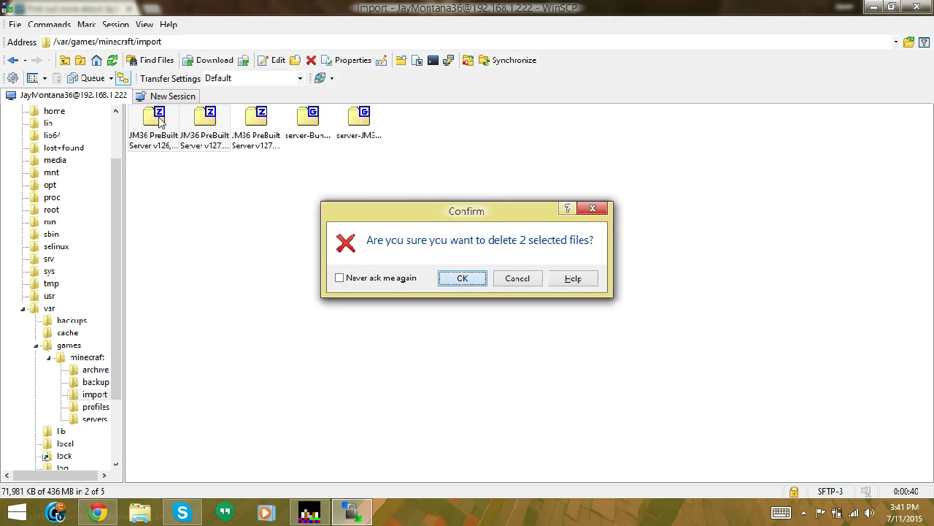
key("Return")
left_click(351, 513)
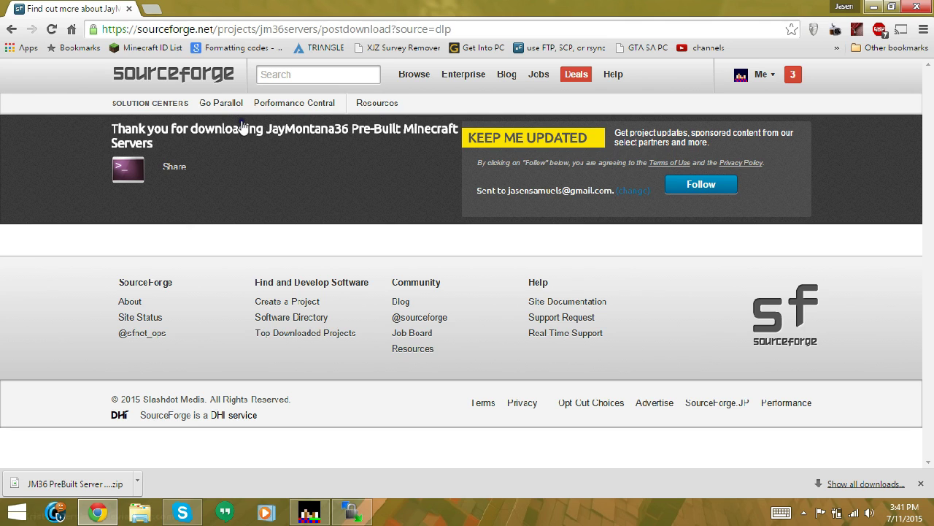
left_click(247, 30)
Load MineOS at 192.168.1.222:8080 and list the archives under Create Server from Archive.
type("192.168.1.222:8080")
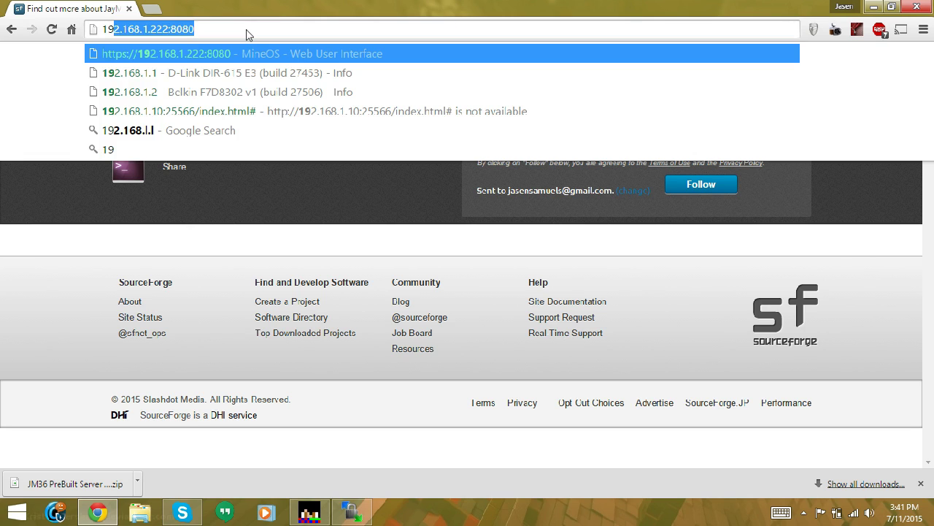
key("Return")
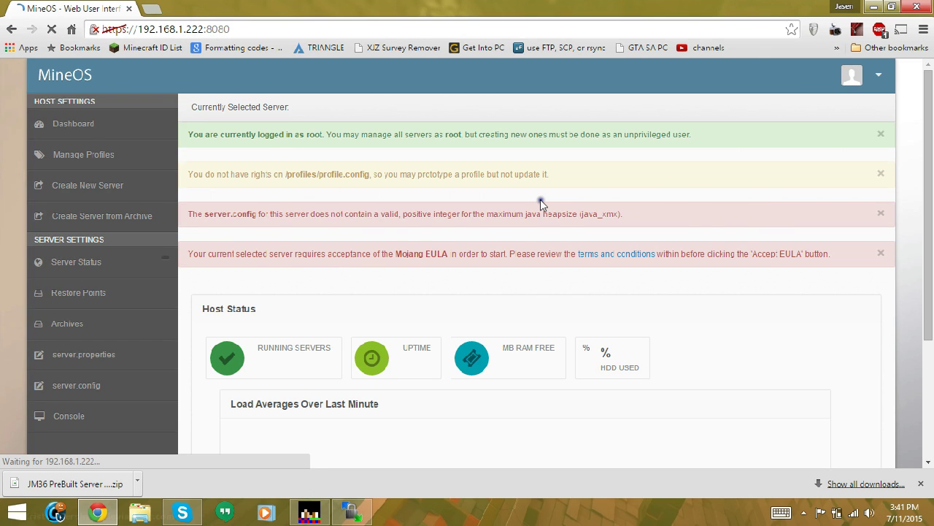
left_click(97, 218)
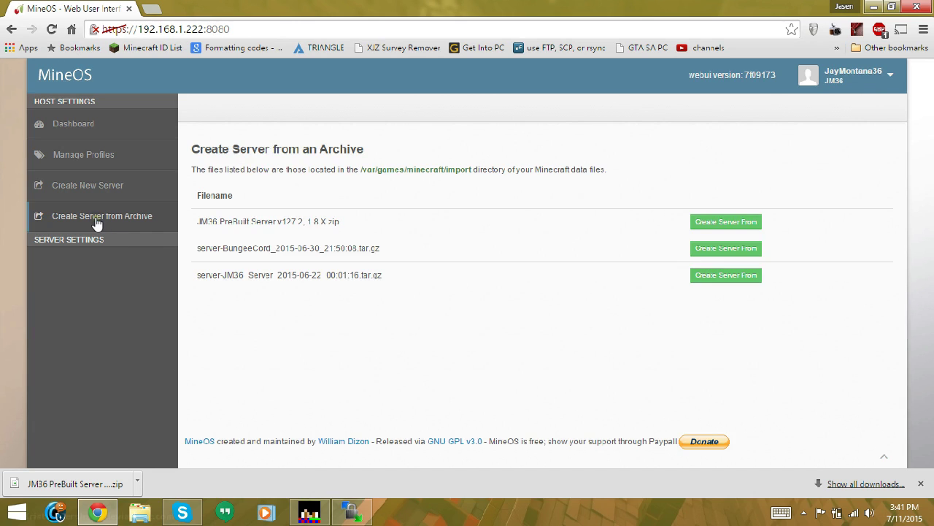
Create a server named 'Test' from the v127.2, 1.8.X zip archive and open its status page.
left_click(723, 225)
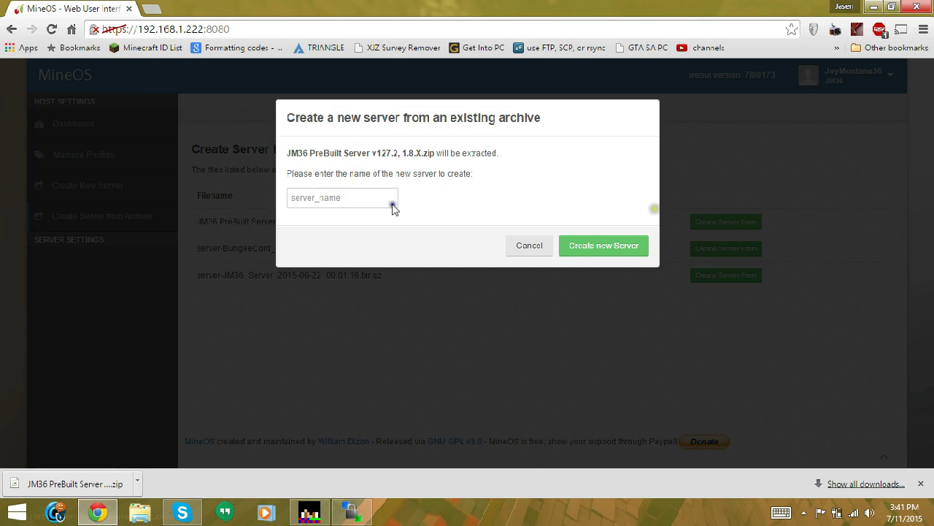
left_click(354, 199)
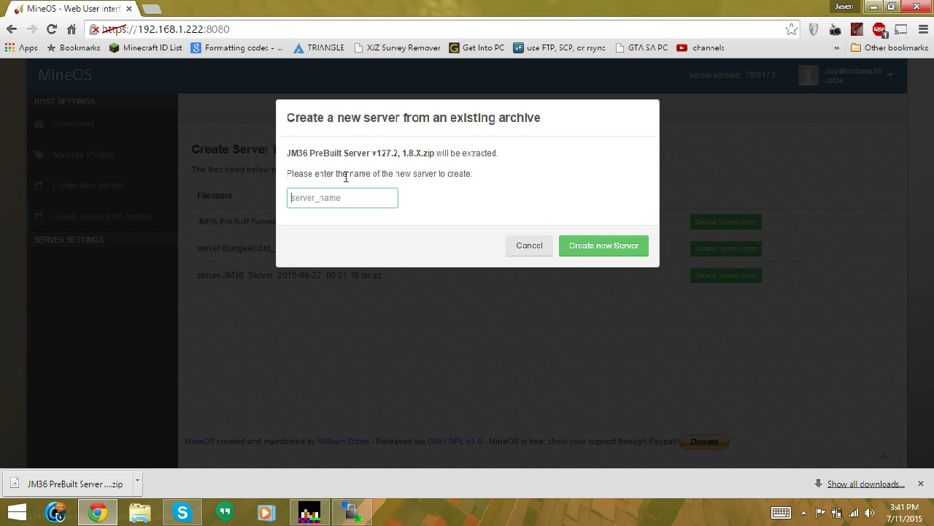
type("Test")
left_click(597, 248)
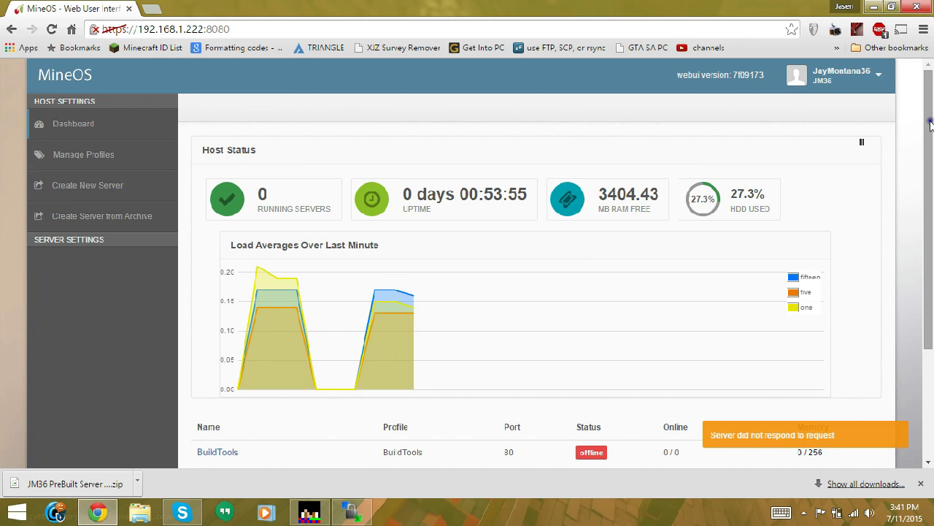
left_click_drag(930, 124, 931, 285)
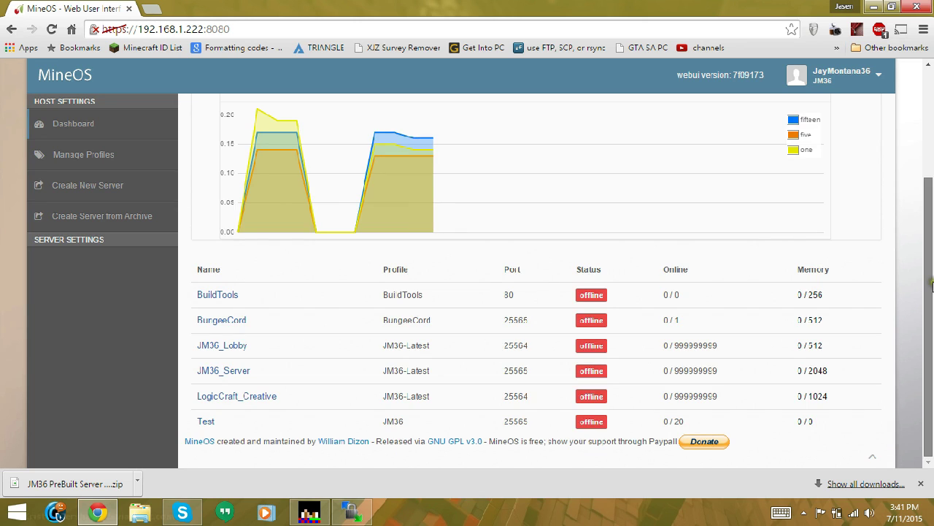
left_click(205, 422)
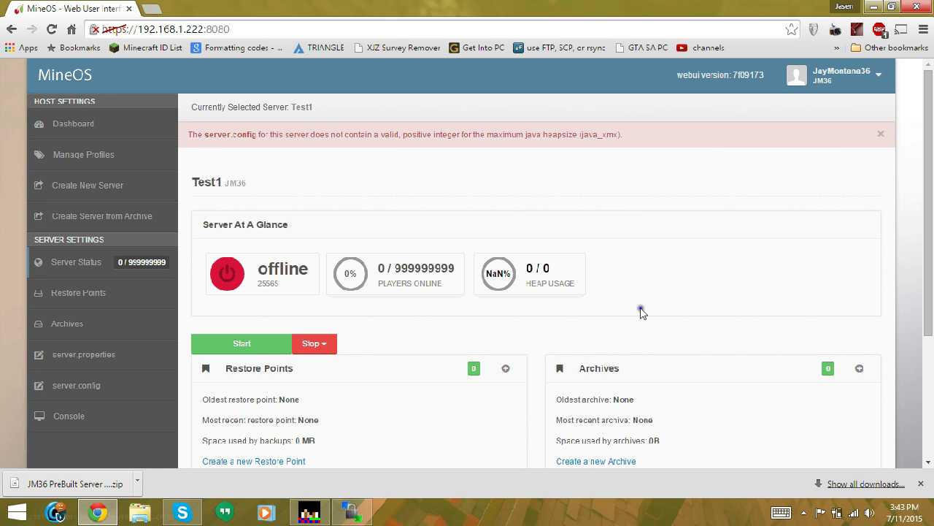
In Test1's server.config, replace the MaxRAM java_xmx value with 512.
left_click(89, 395)
double_click(618, 294)
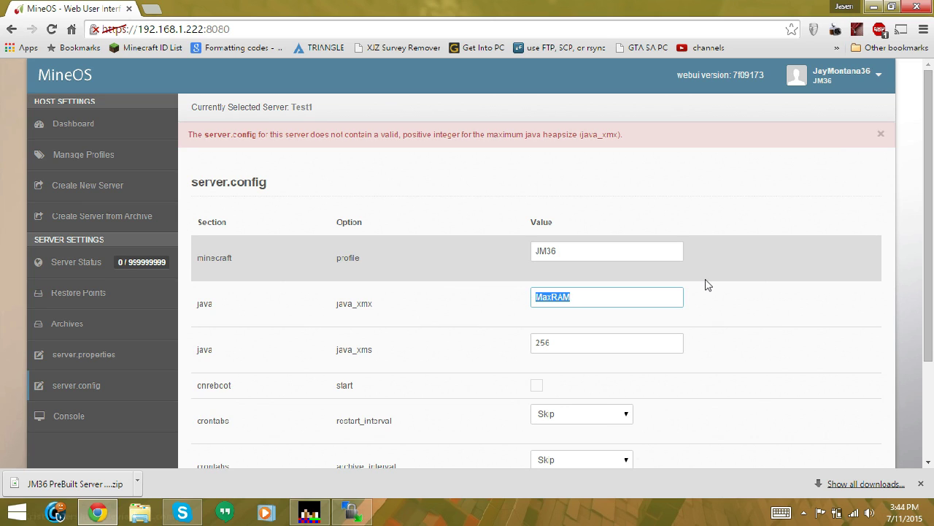
type("512")
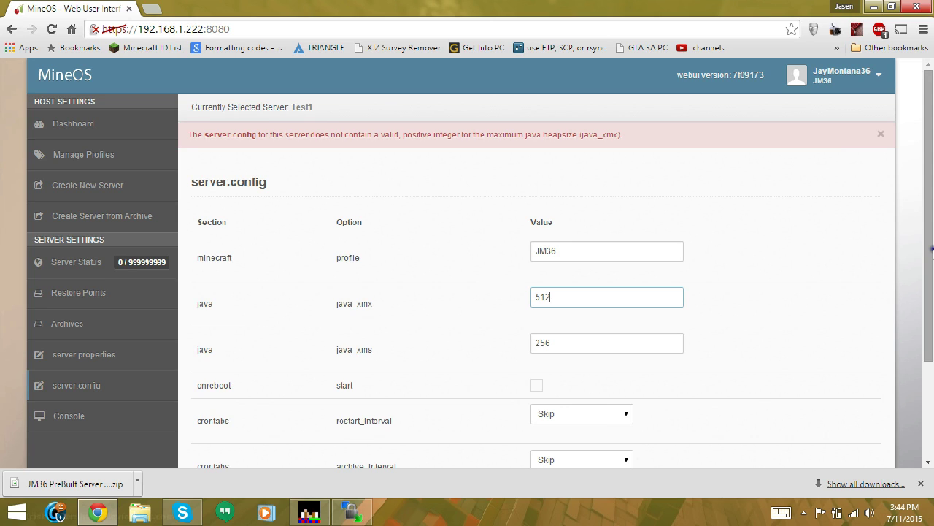
left_click_drag(932, 252, 932, 416)
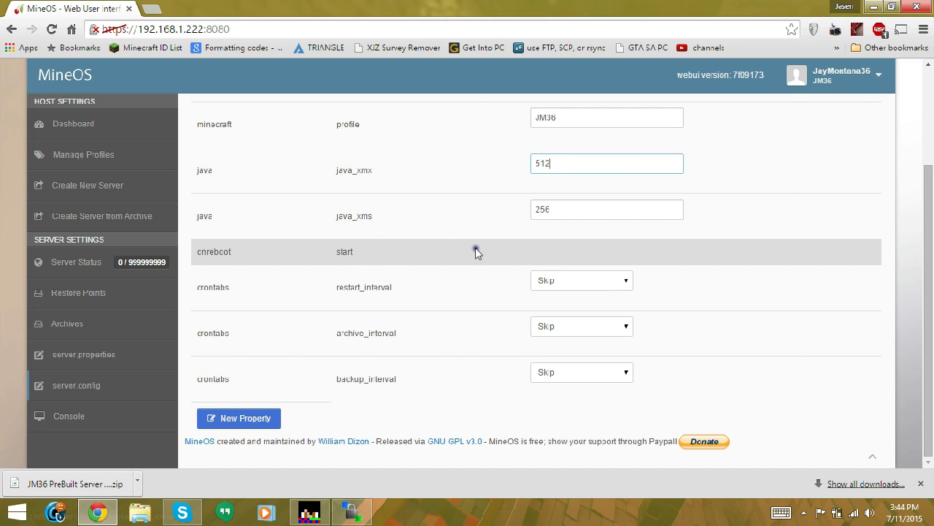
left_click(582, 282)
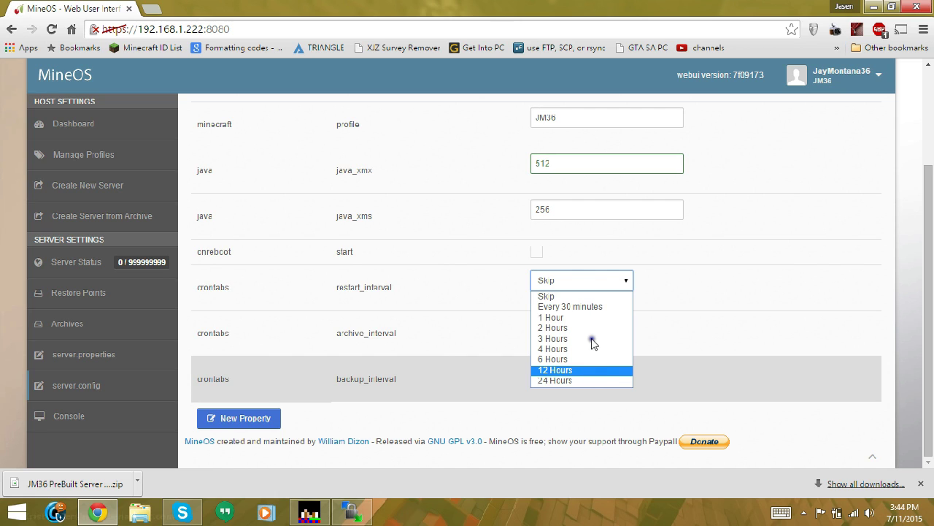
left_click(605, 287)
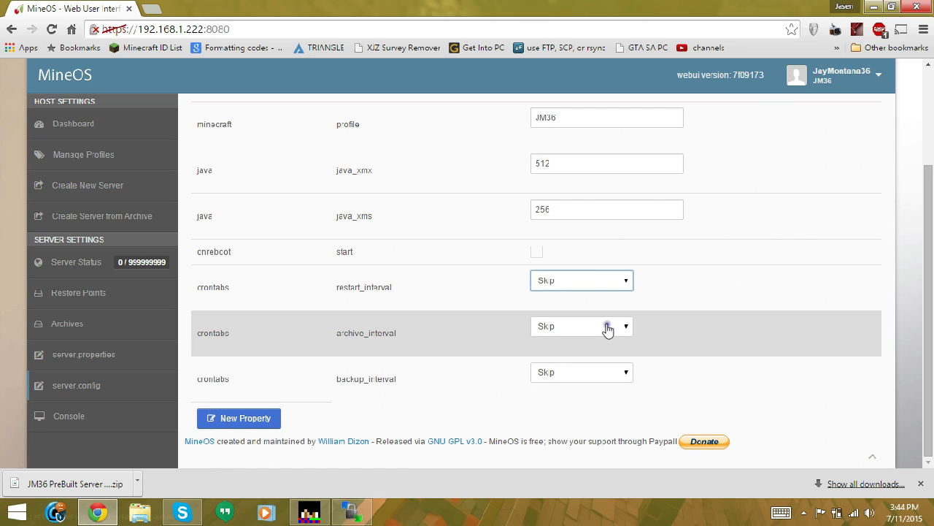
left_click(607, 328)
left_click(607, 328)
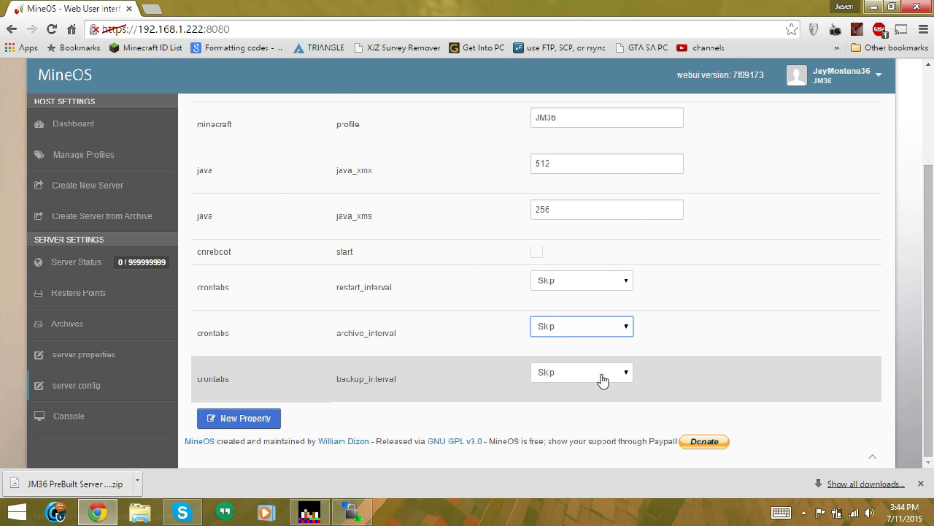
left_click(602, 378)
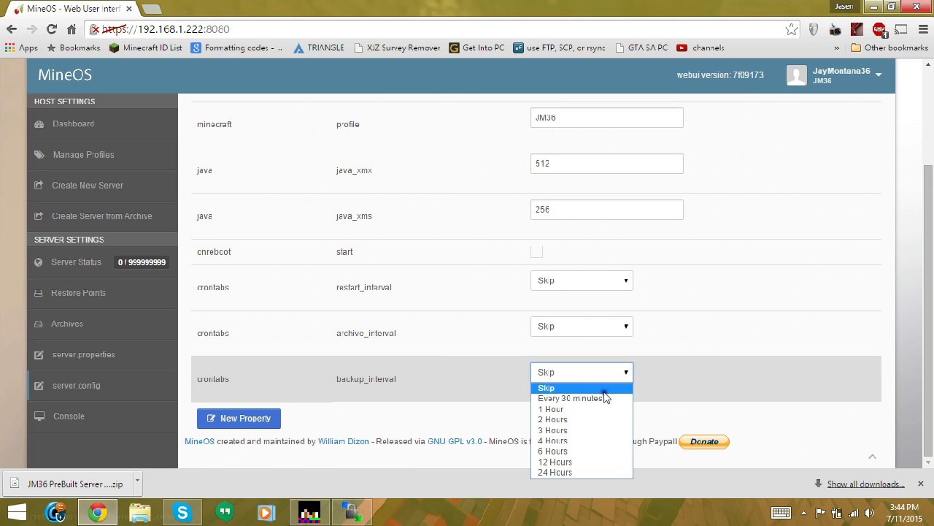
left_click(605, 387)
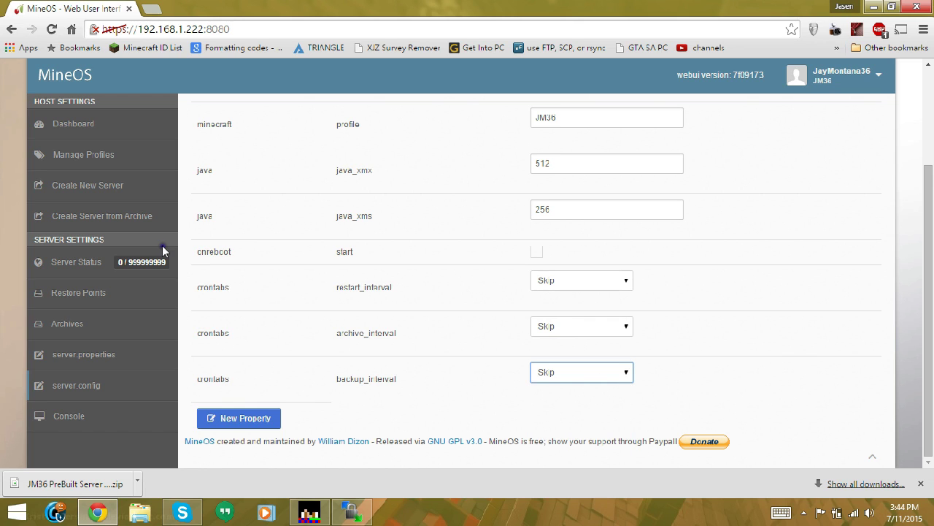
left_click(157, 262)
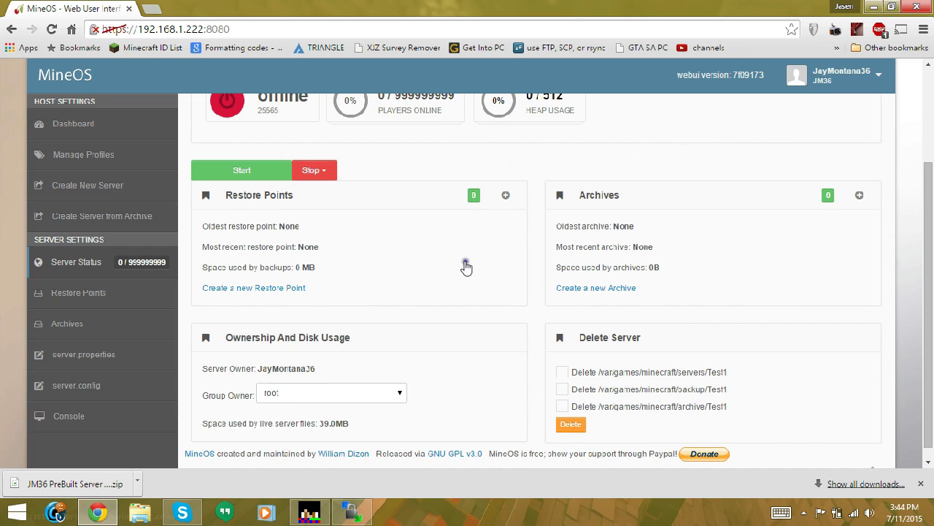
Open Test1's server.properties page, showing options like difficulty, level-name and view-distance.
left_click_drag(931, 299, 755, 200)
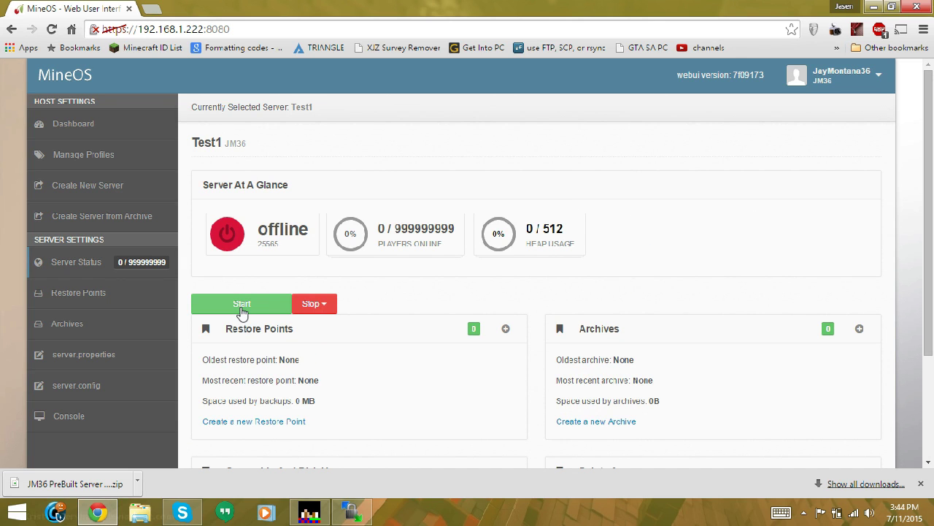
left_click(94, 359)
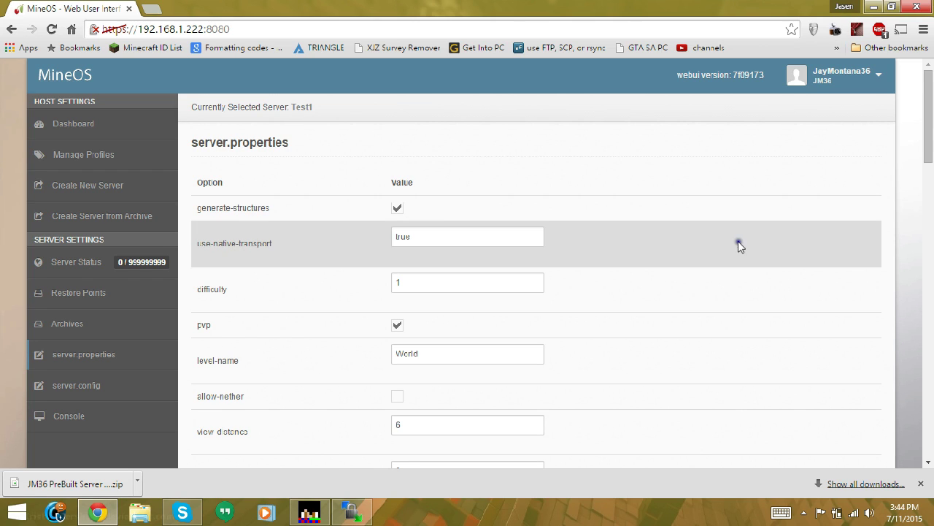
Review Test1's server.properties values down to the bottom, then go back to its Server Status page.
left_click_drag(929, 138, 930, 170)
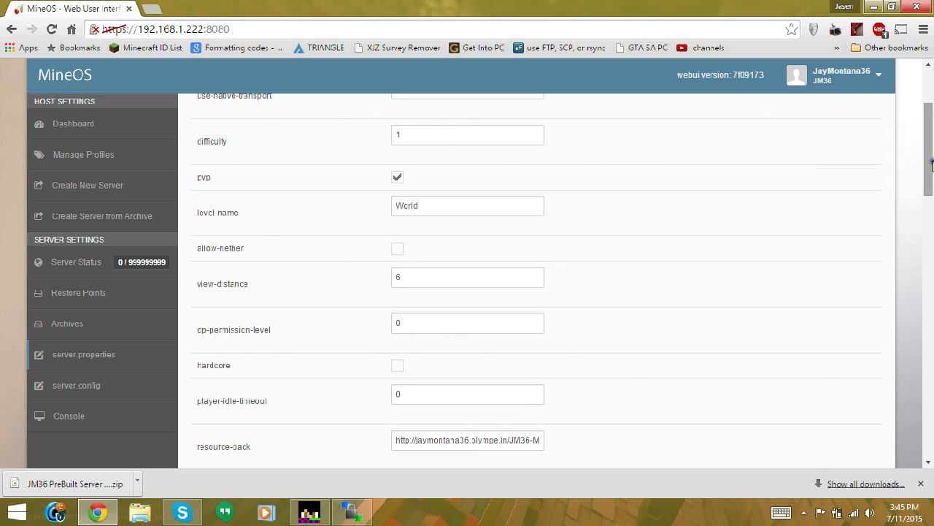
left_click_drag(931, 169, 931, 126)
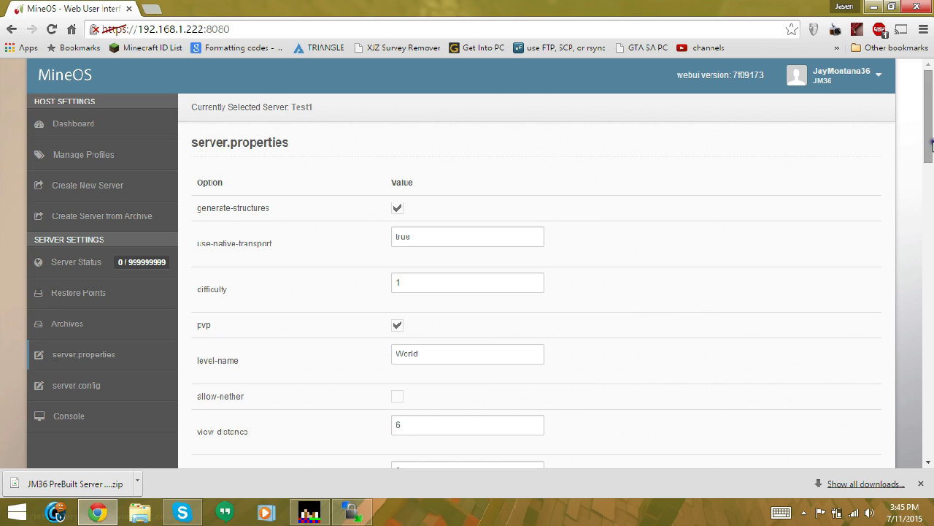
left_click_drag(932, 146, 930, 193)
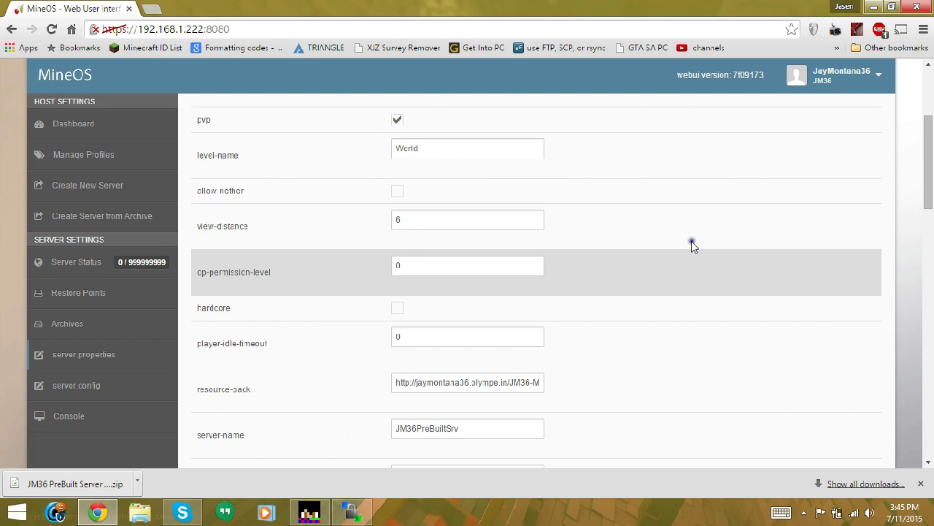
left_click_drag(930, 203, 930, 235)
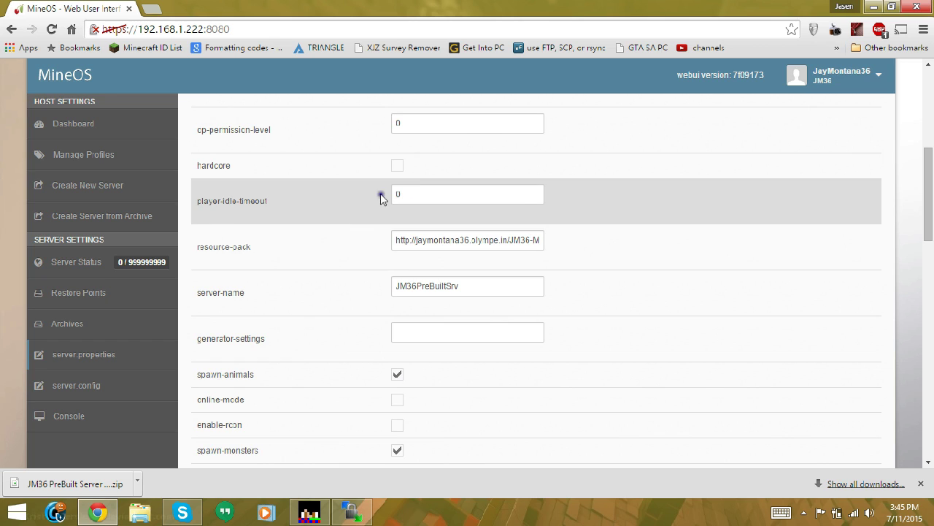
left_click_drag(931, 230, 931, 252)
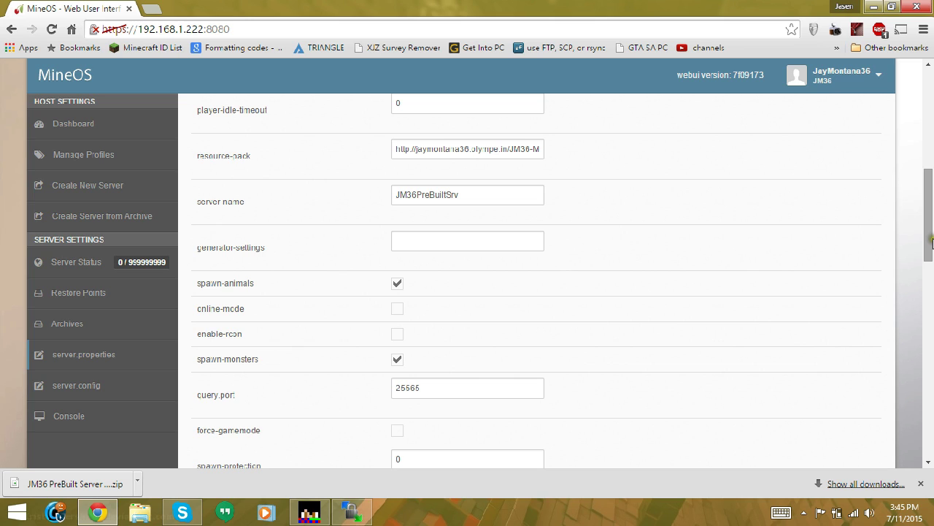
left_click_drag(930, 243, 931, 436)
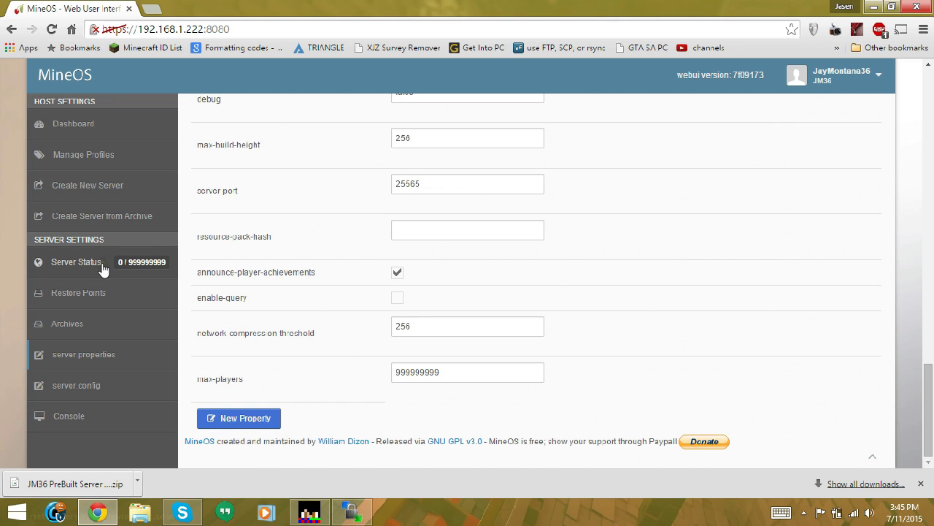
left_click(102, 269)
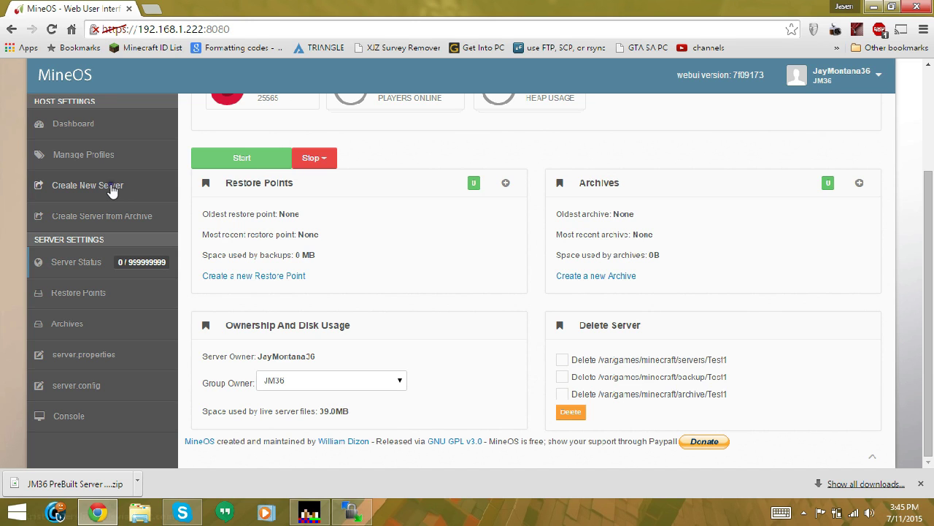
Fill in a new custom profile named JM36, type Unmanaged, with jar file JM36.jar.
left_click(101, 155)
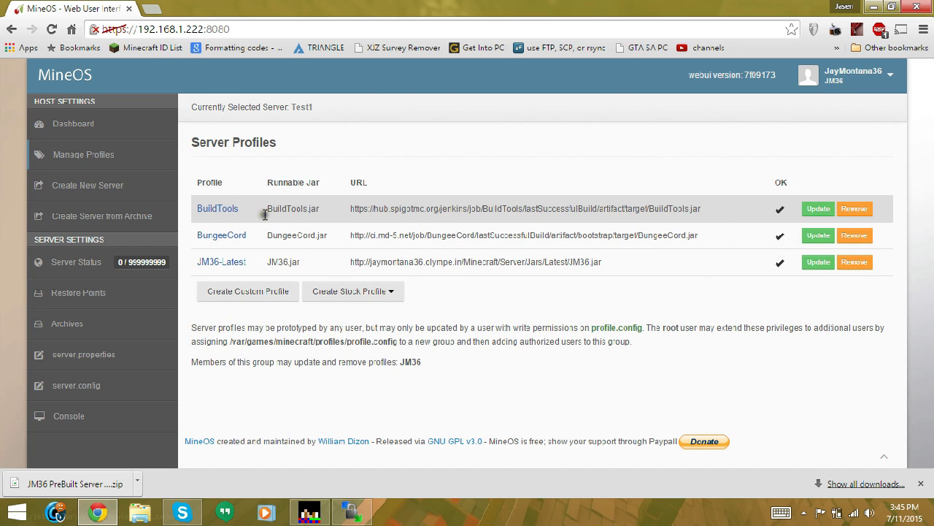
left_click(260, 292)
left_click(397, 182)
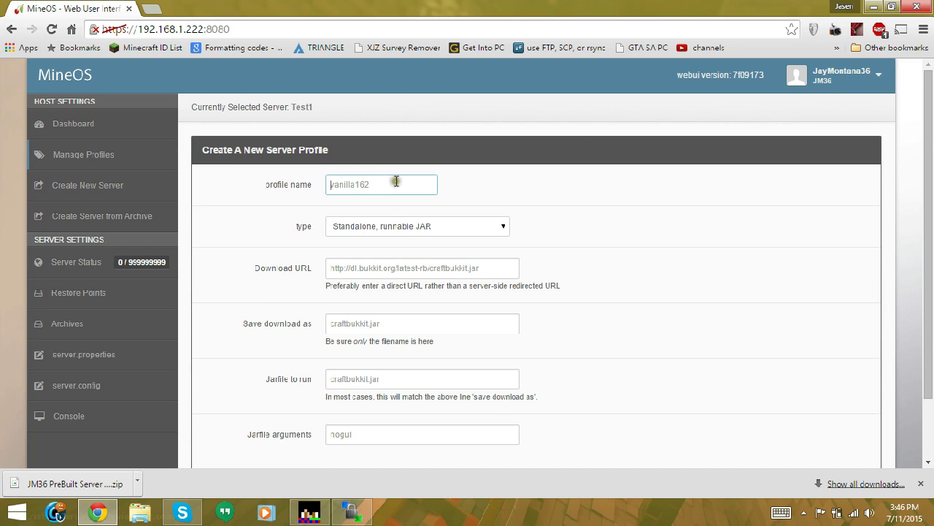
type("JM36")
left_click(449, 228)
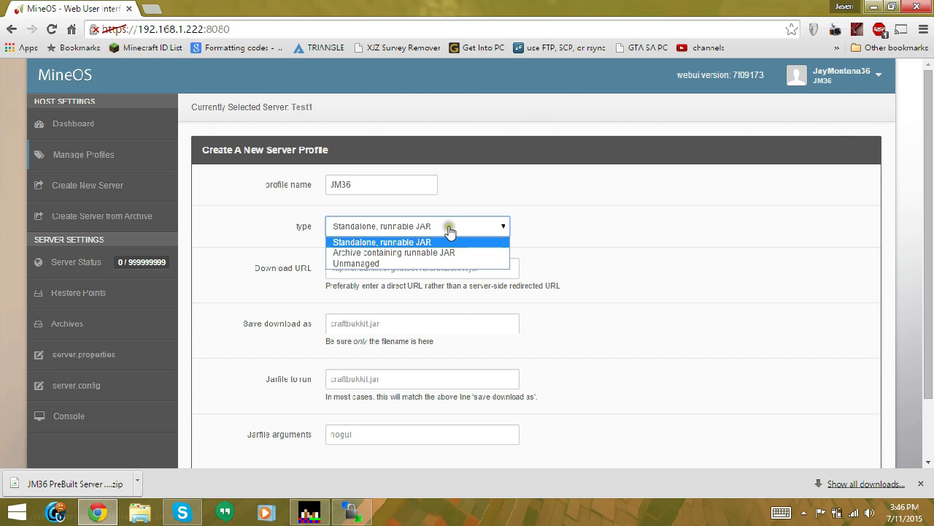
left_click(398, 263)
left_click(400, 264)
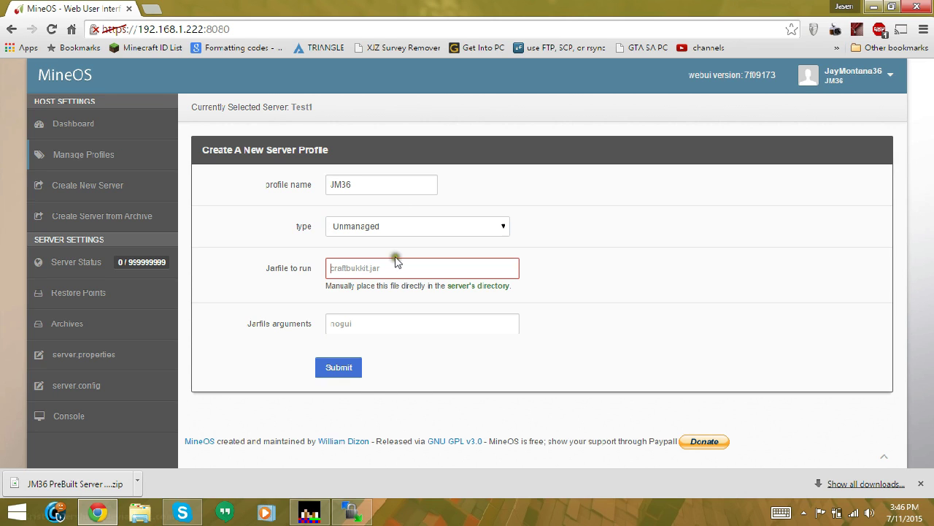
type("JM")
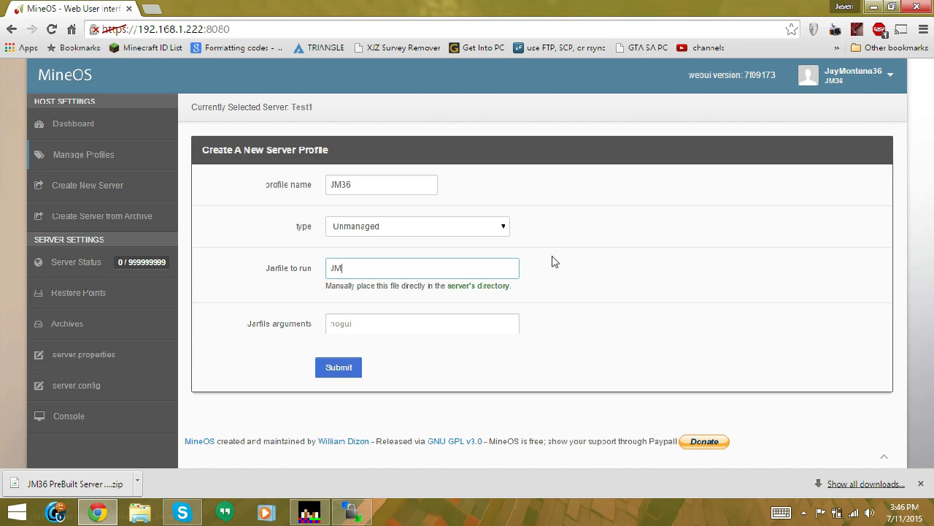
type("36.jar")
Save the JM36 profile and start the Test1 server from its status page.
left_click(343, 365)
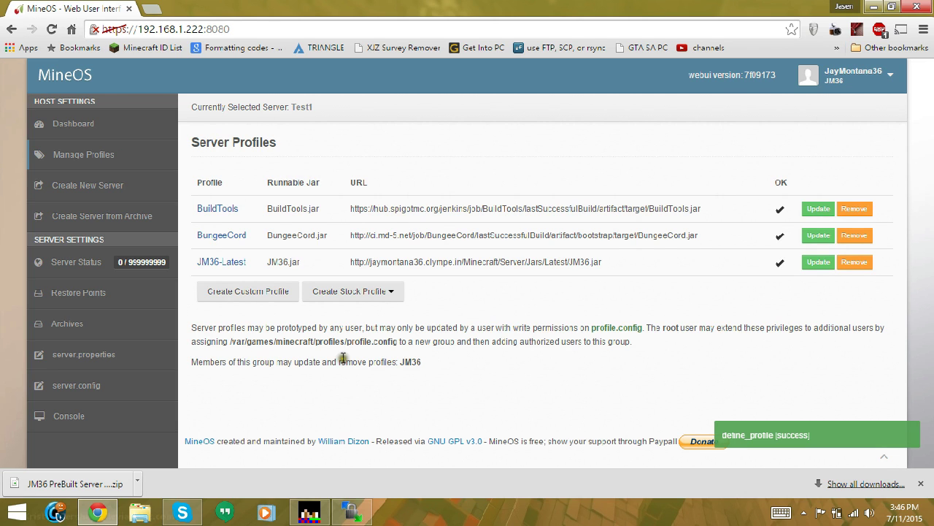
left_click(115, 261)
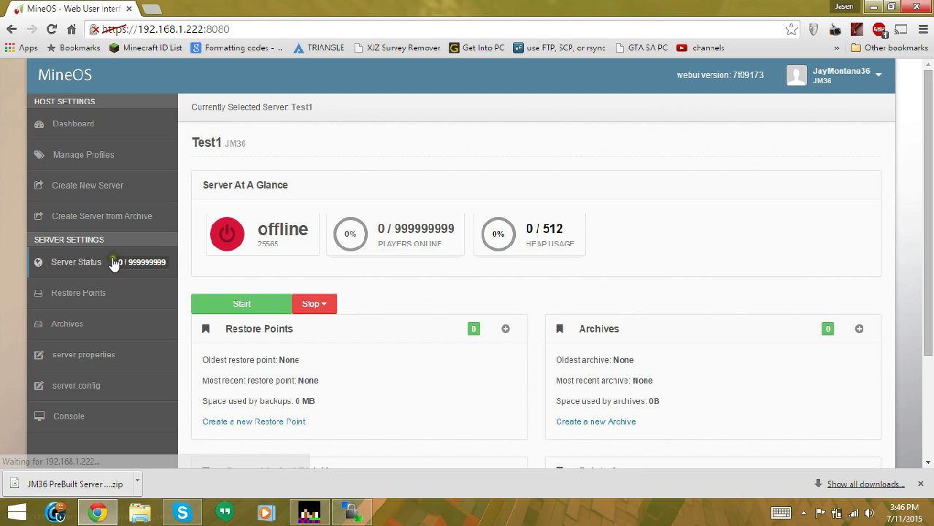
left_click(238, 305)
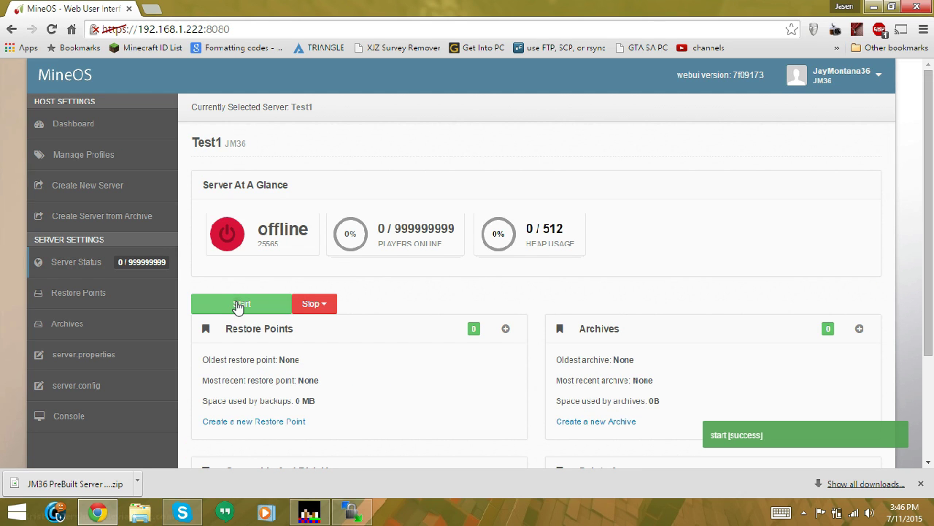
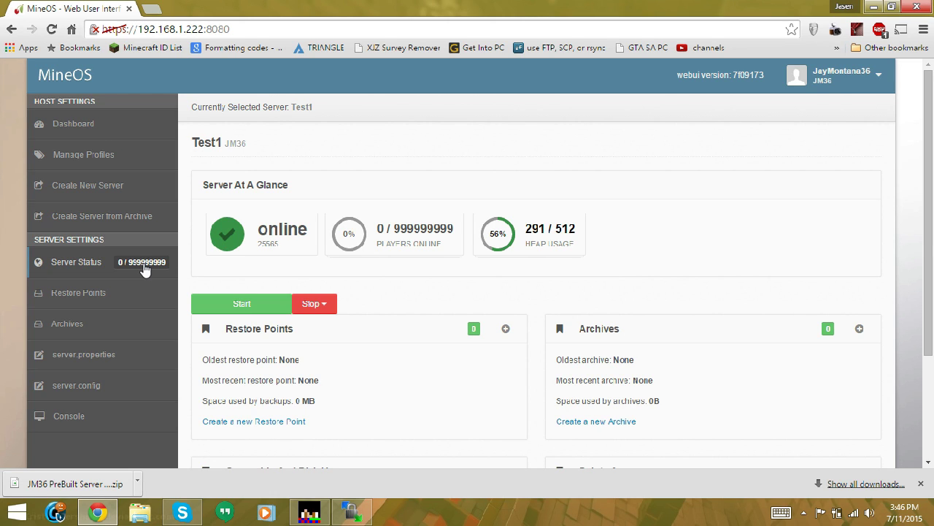
left_click(116, 420)
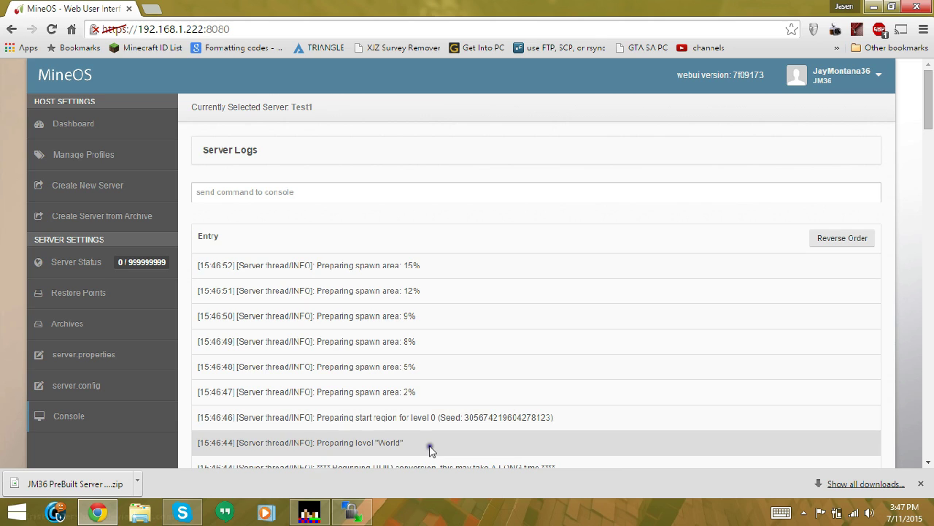
left_click(63, 416)
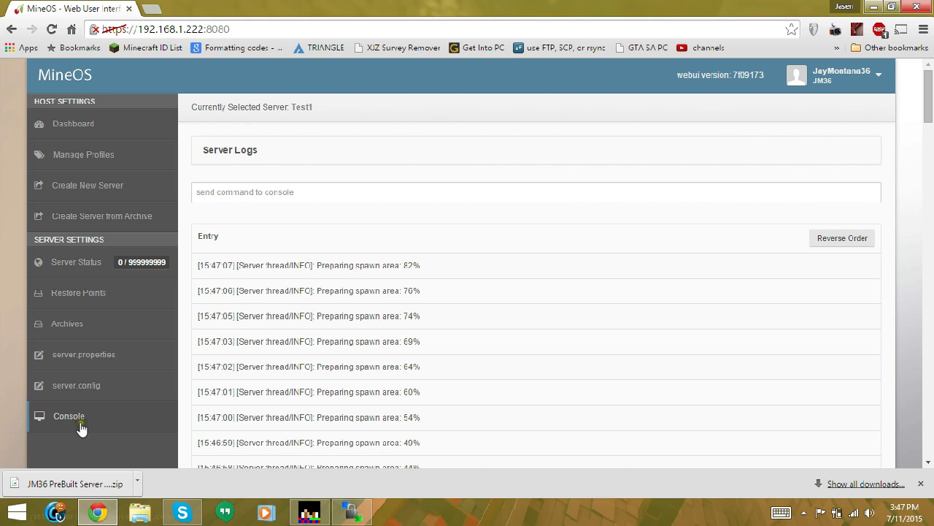
left_click(922, 484)
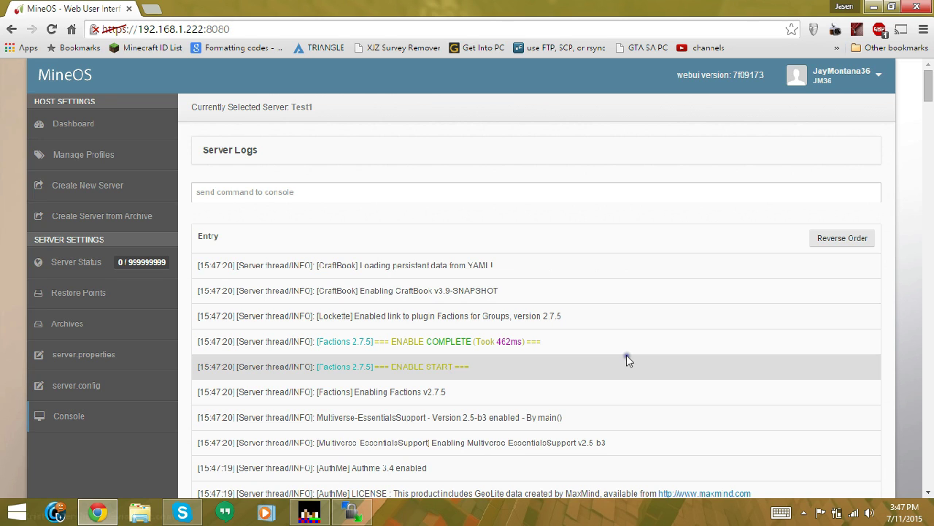
mouse_move(932, 82)
left_mouse_down()
mouse_move(931, 102)
mouse_move(931, 76)
left_mouse_up()
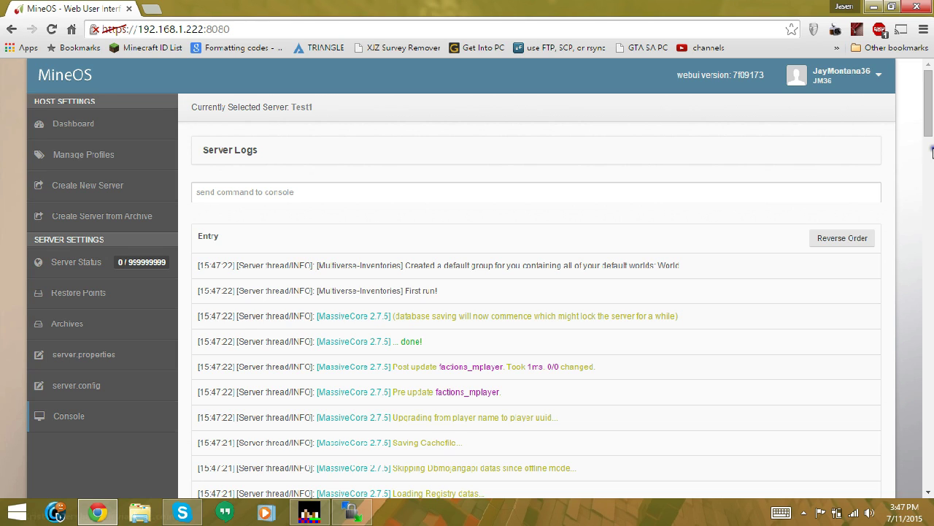
left_click_drag(930, 119, 931, 154)
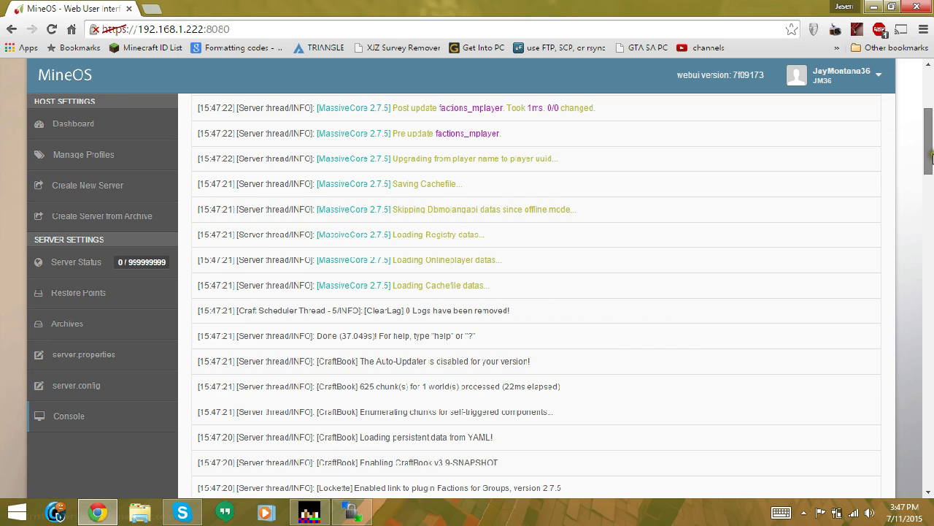
left_click(319, 337)
left_click_drag(319, 337, 378, 337)
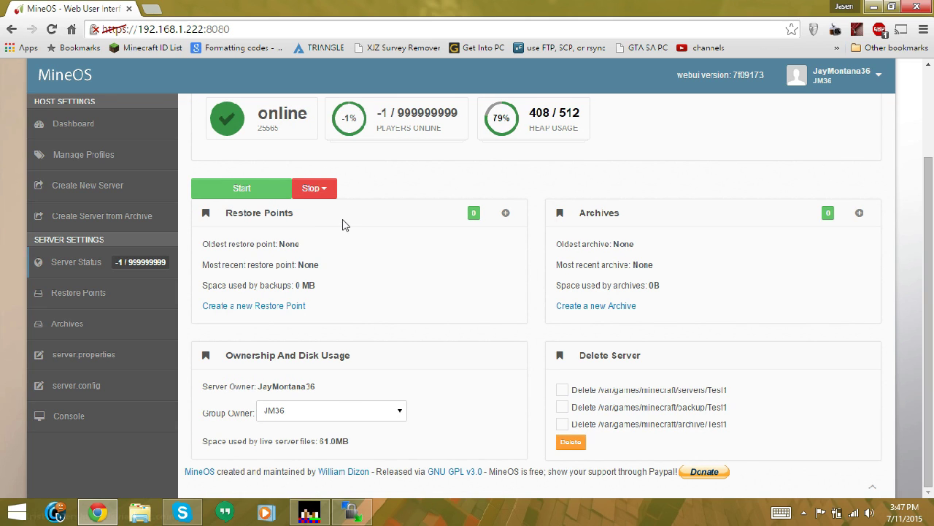
Start Test1 and refresh its console log until the startup lines finish.
left_click(240, 190)
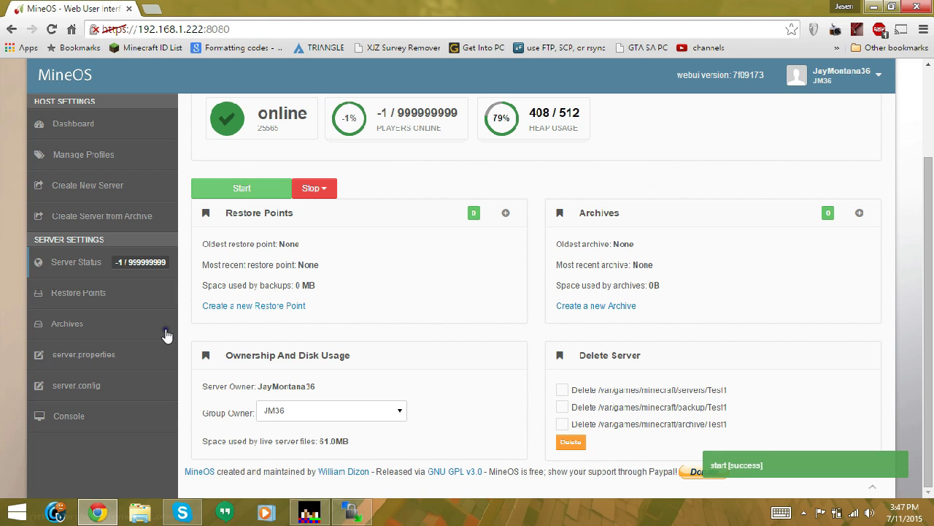
left_click(122, 425)
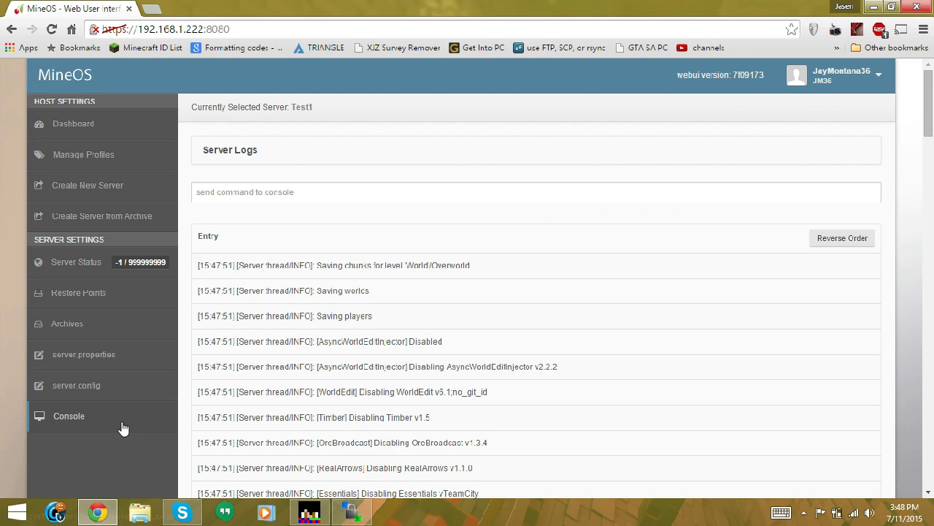
left_click(123, 427)
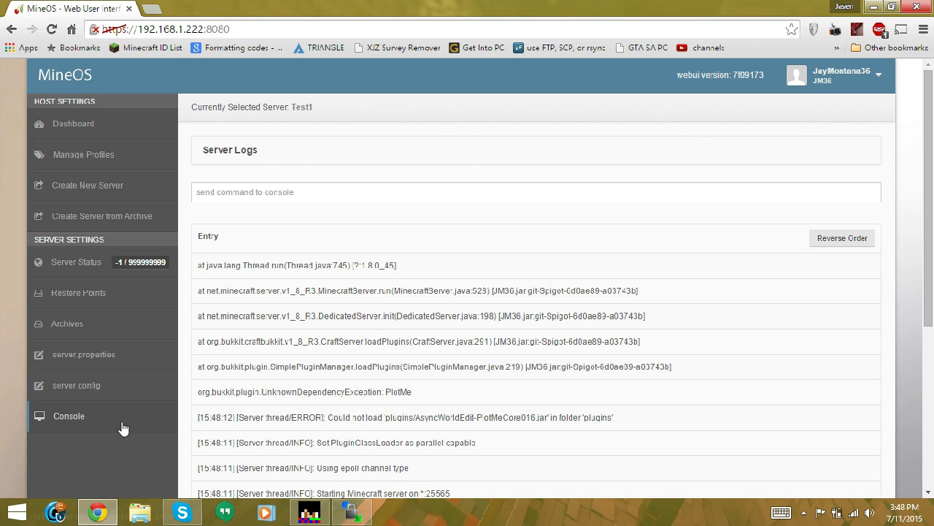
left_click(123, 428)
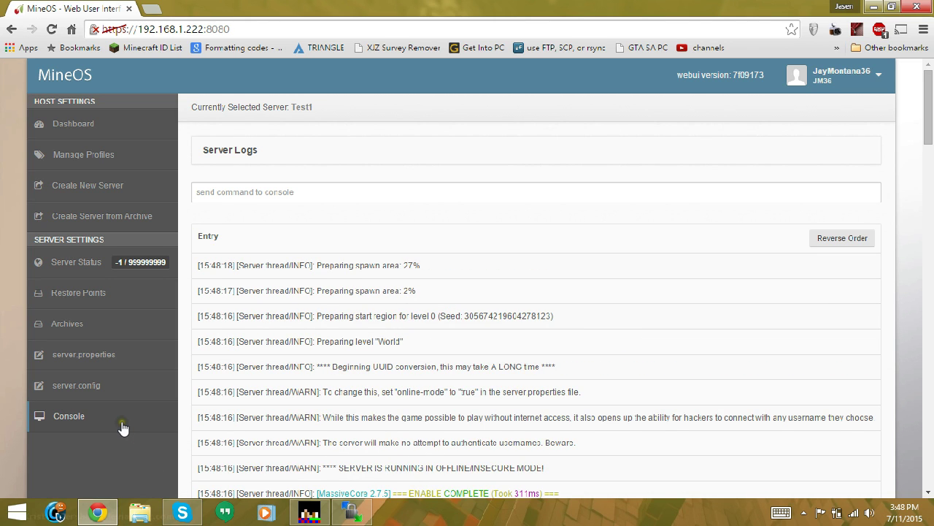
left_click(123, 428)
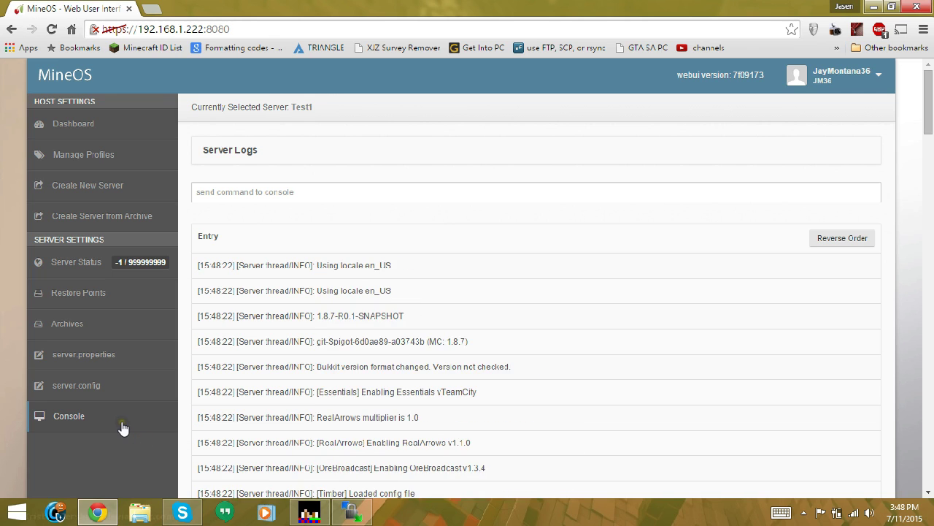
left_click(123, 428)
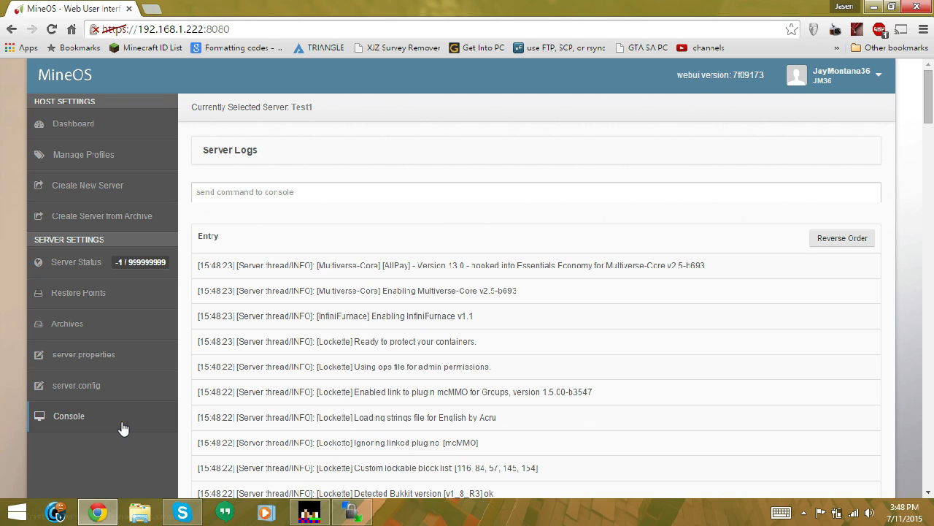
left_click(123, 428)
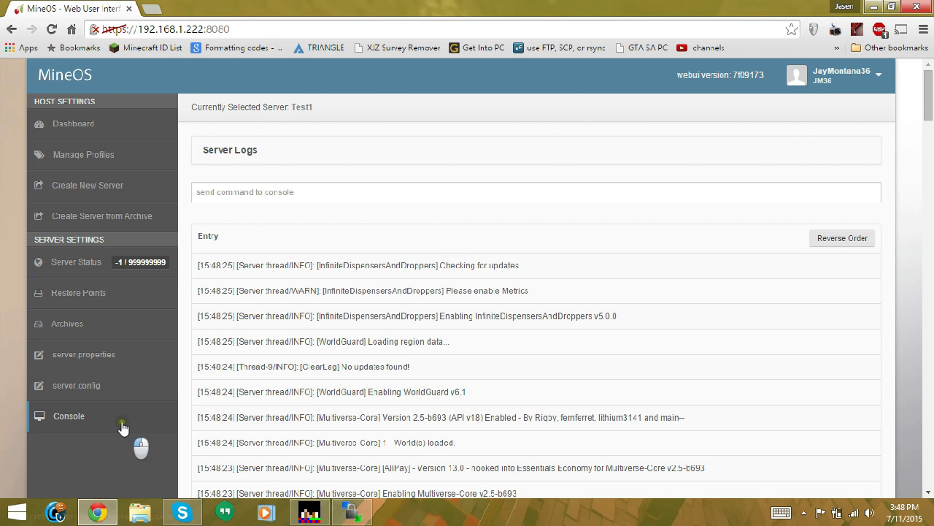
left_click(123, 428)
left_click(123, 428)
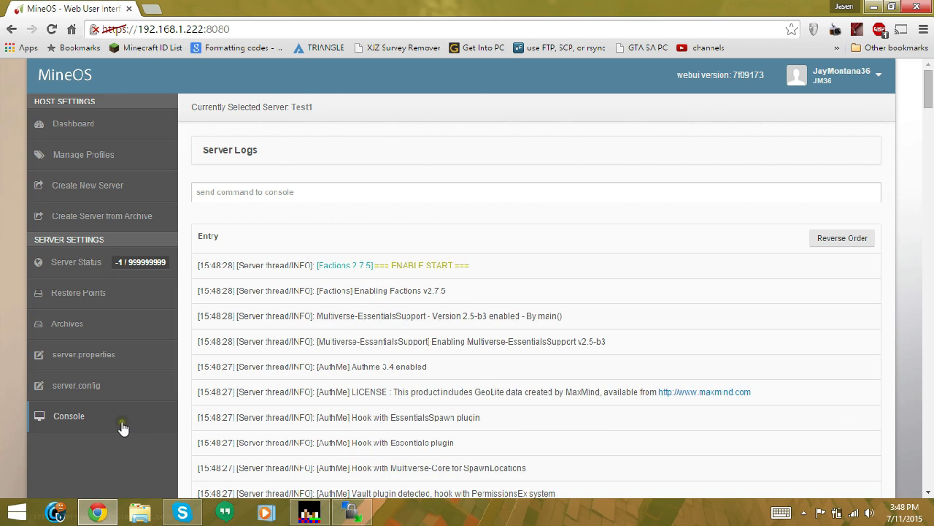
left_click(123, 427)
left_click(123, 428)
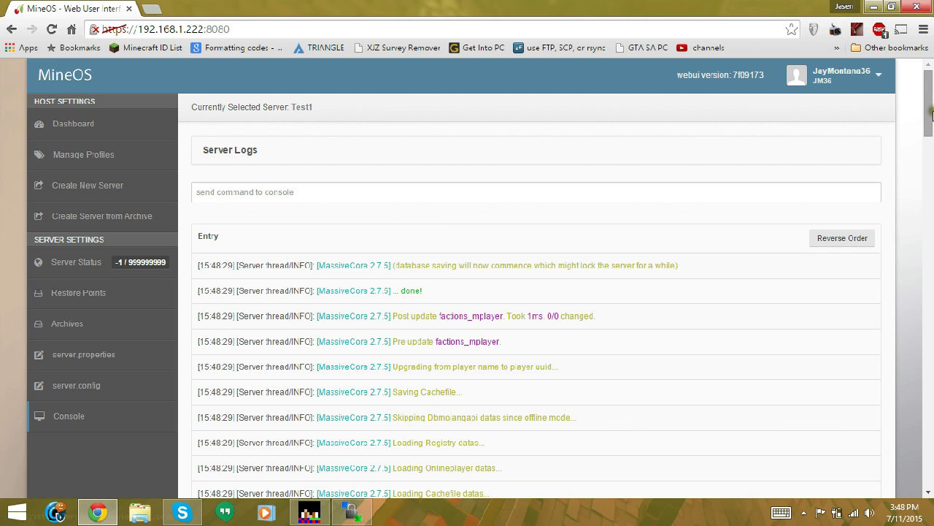
Highlight the Done (13.102s) startup time, then return to the status overview.
left_click_drag(932, 113, 931, 190)
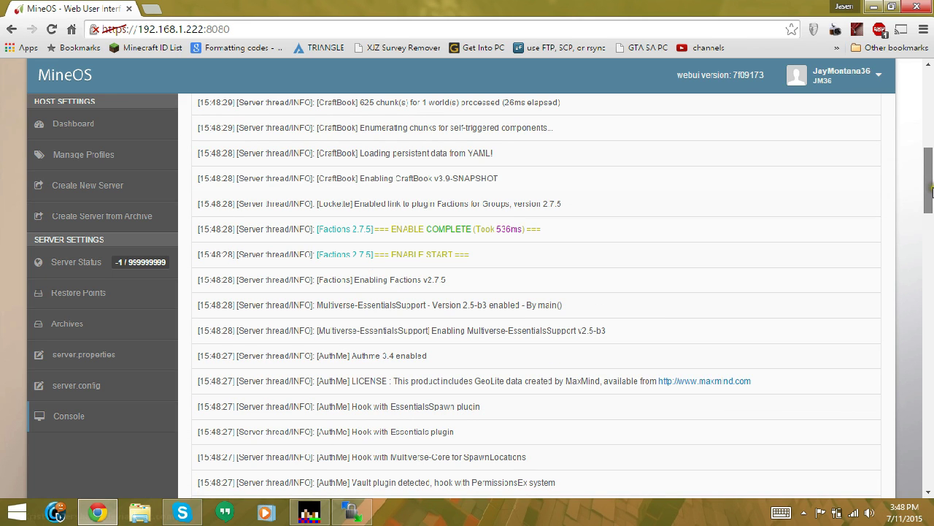
left_click_drag(931, 190, 931, 162)
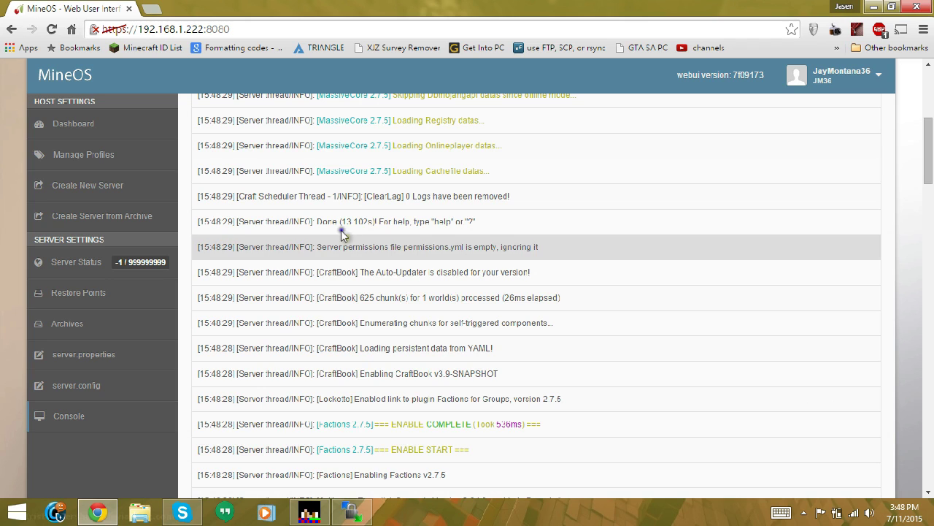
left_click_drag(340, 224, 379, 228)
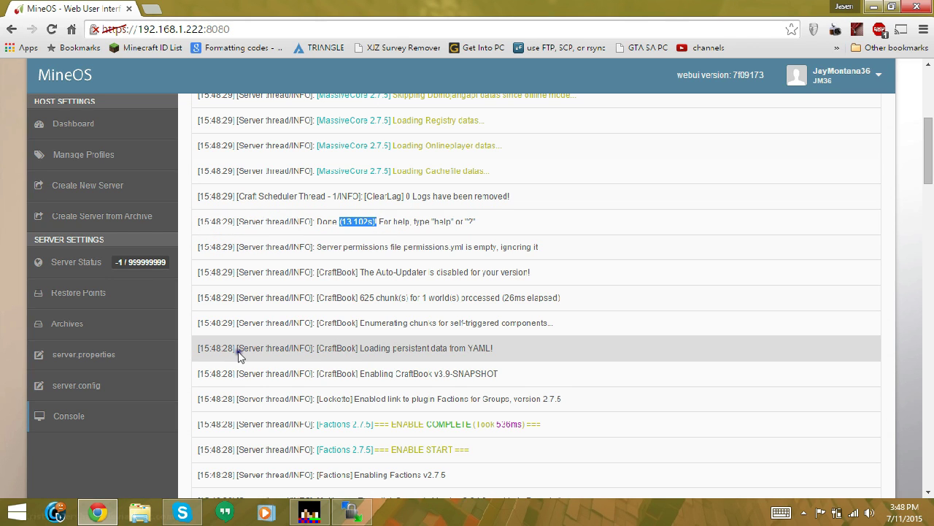
key("alt+Left")
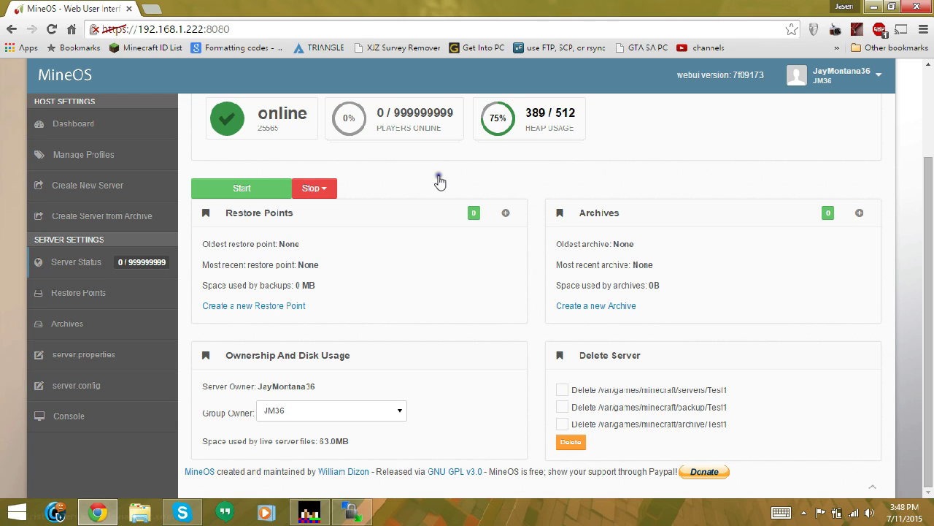
Send the lag command from Test1's console.
left_click(95, 423)
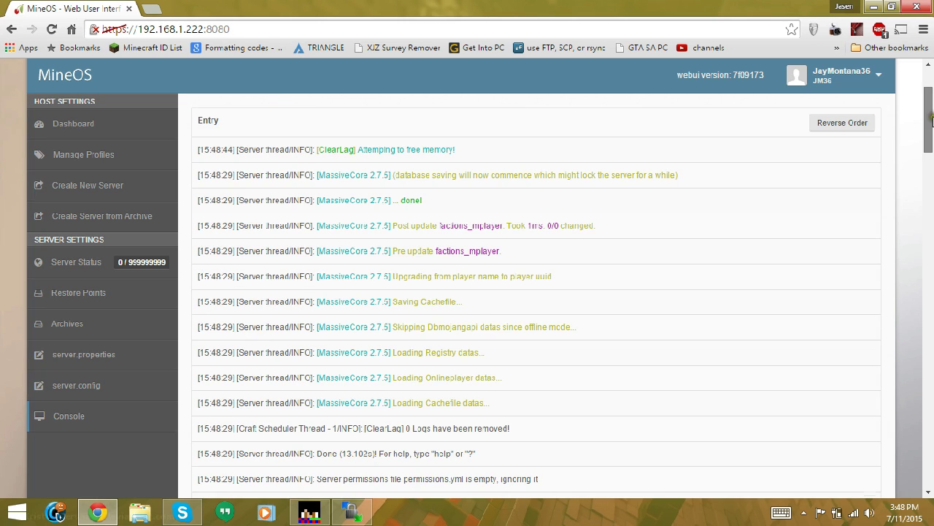
left_click(329, 129)
type("lag")
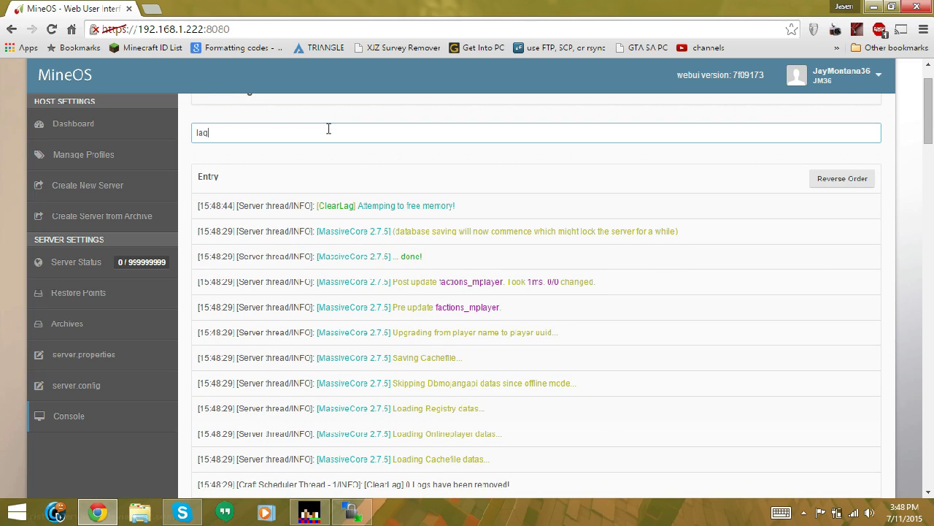
key("Return")
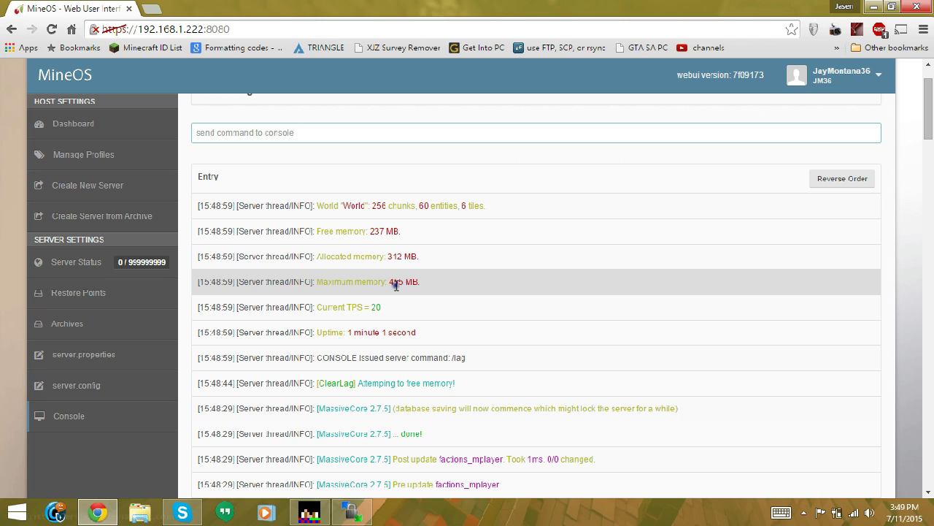
Highlight the 455 MB maximum, 312 MB allocated and 237 MB free memory values.
left_click_drag(390, 282, 420, 281)
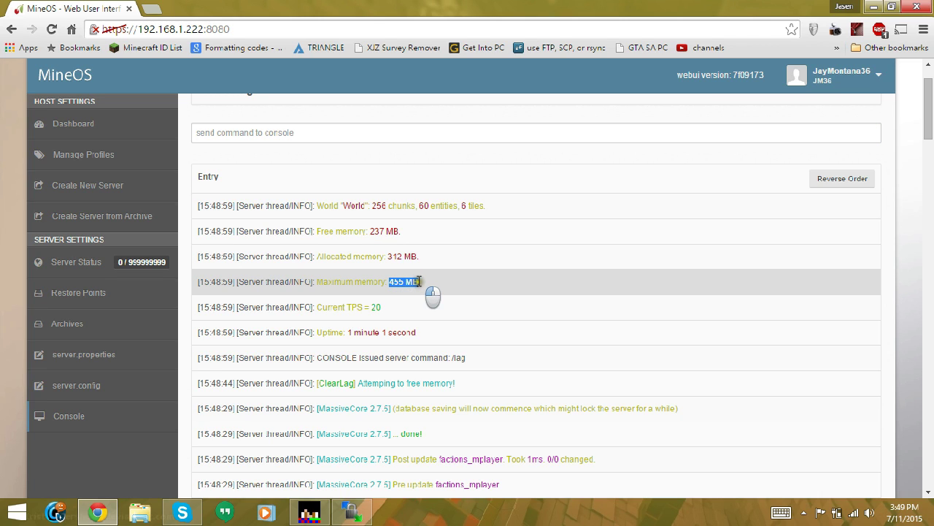
left_click_drag(386, 256, 418, 257)
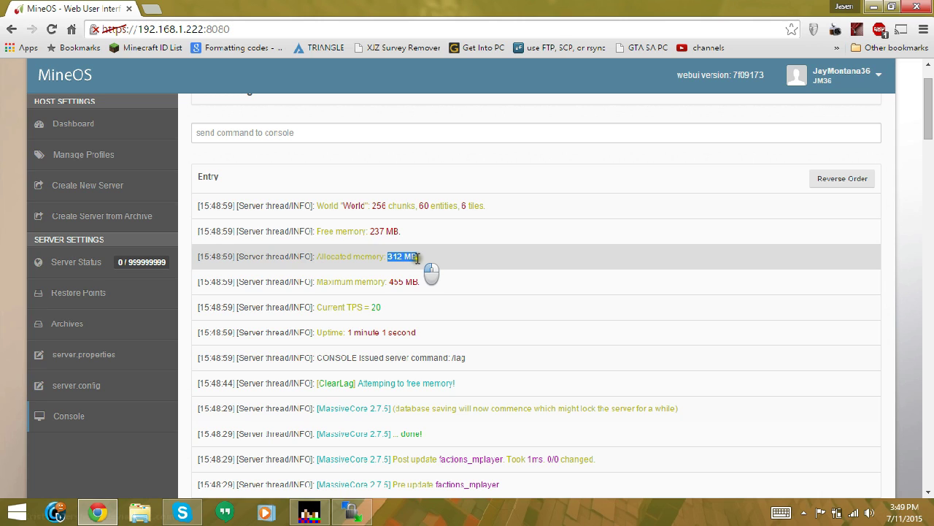
left_click(371, 231)
left_click_drag(371, 232, 475, 246)
left_click(485, 240)
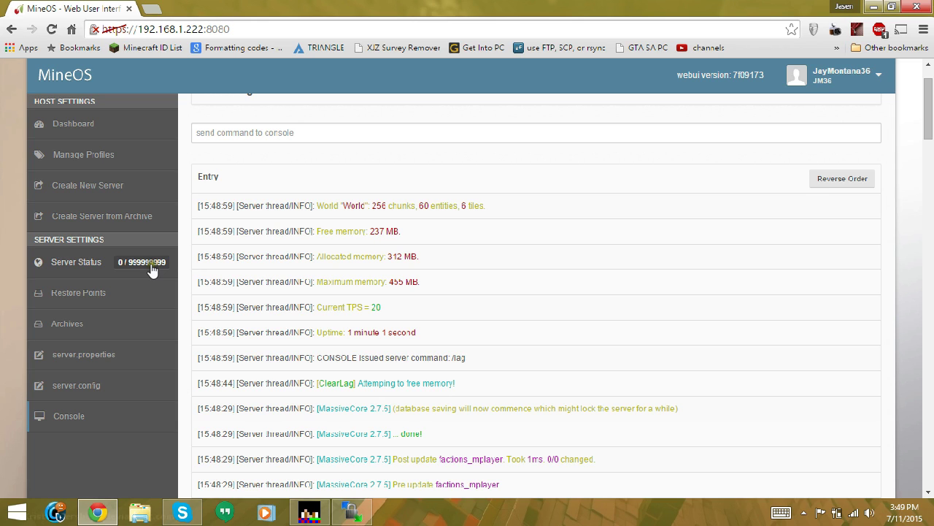
scroll(411, 403, "up", 1)
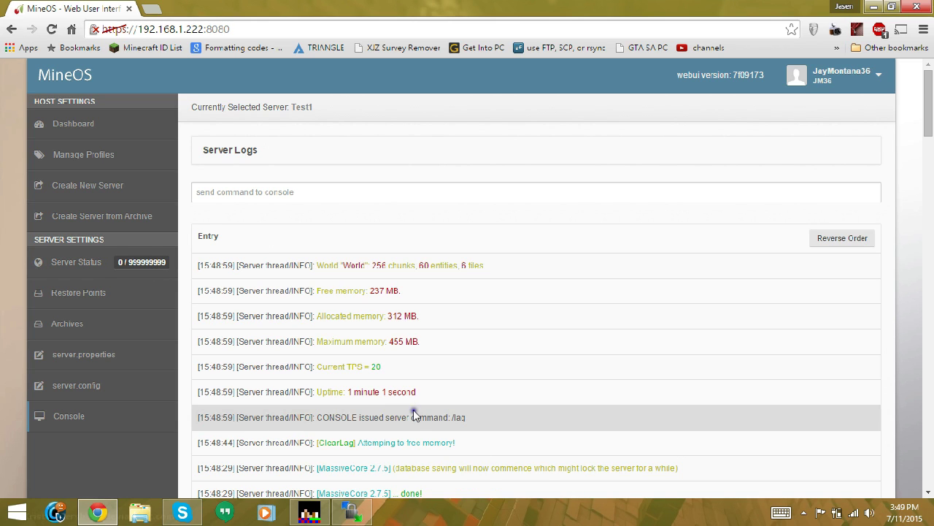
In WinSCP, go up to minecraft and open servers > Test1 after reloading.
left_click(353, 511)
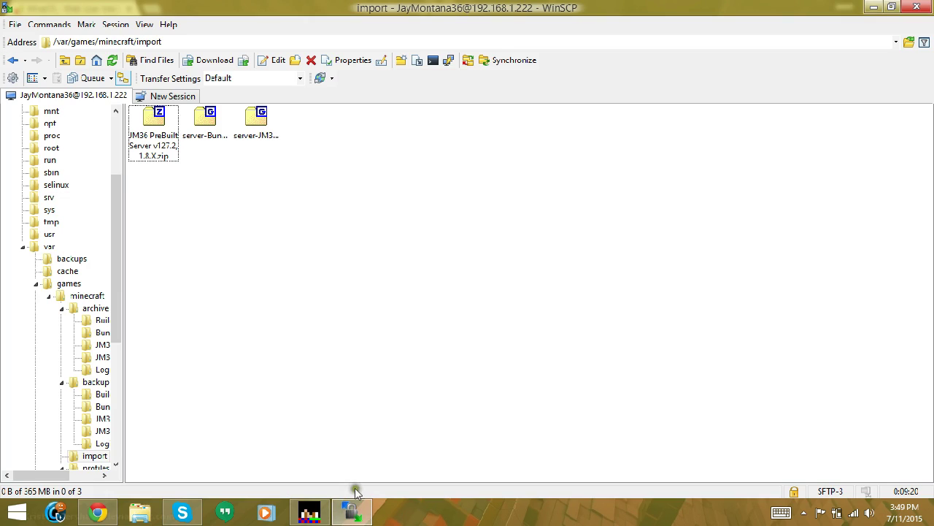
left_click(12, 61)
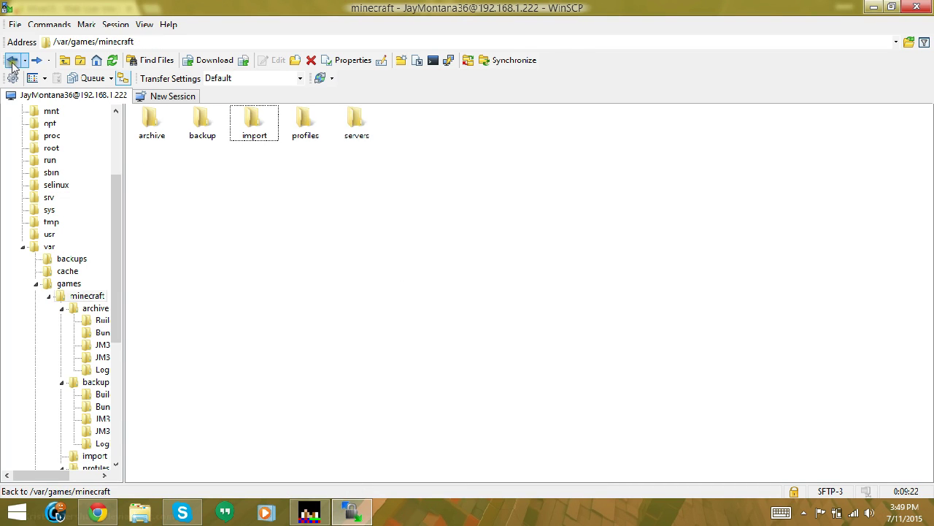
left_click(359, 121)
double_click(362, 123)
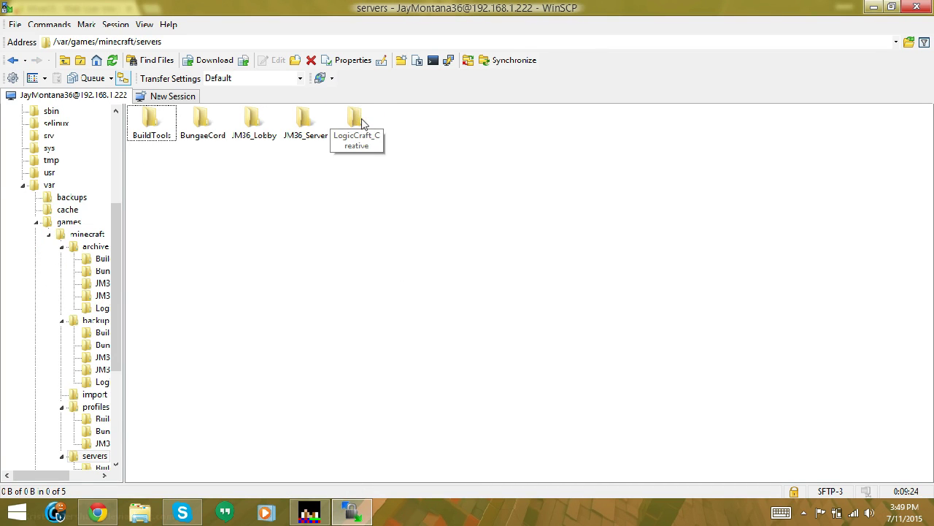
left_click(111, 60)
double_click(411, 126)
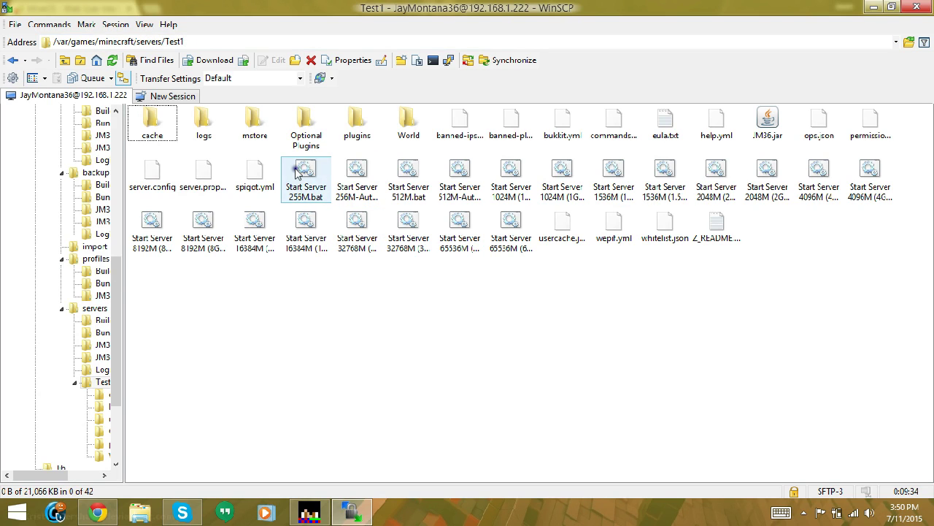
Select all 20 Start Server launcher files and delete them.
left_click_drag(280, 160, 898, 206)
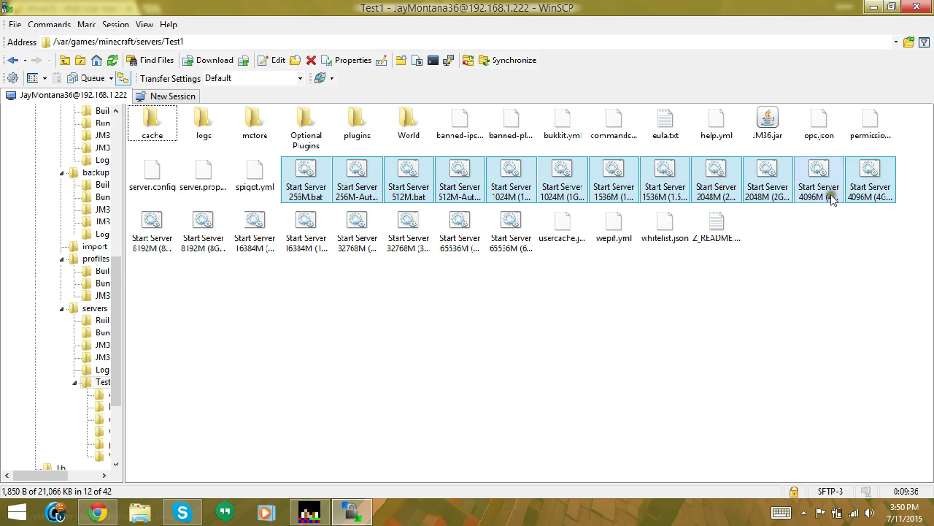
left_click_drag(544, 277, 502, 240)
left_click_drag(174, 224, 155, 223)
key("Delete")
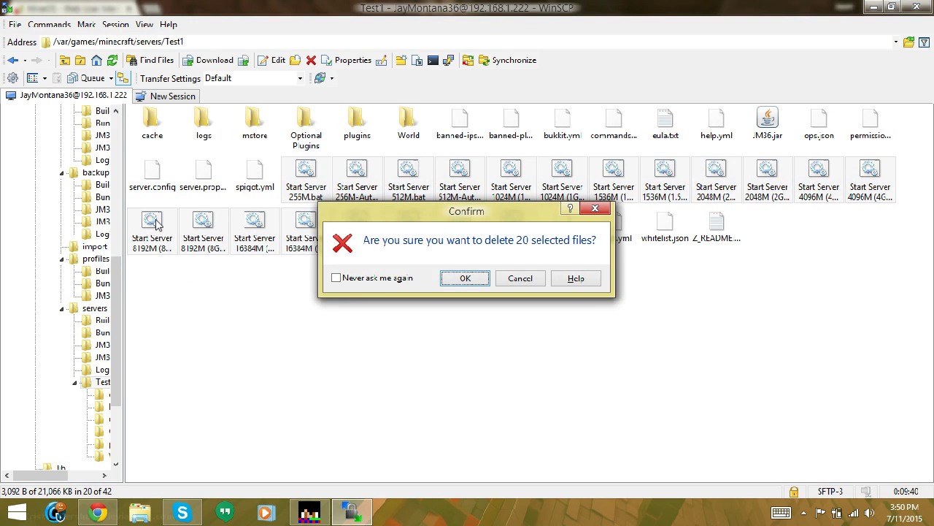
key("Return")
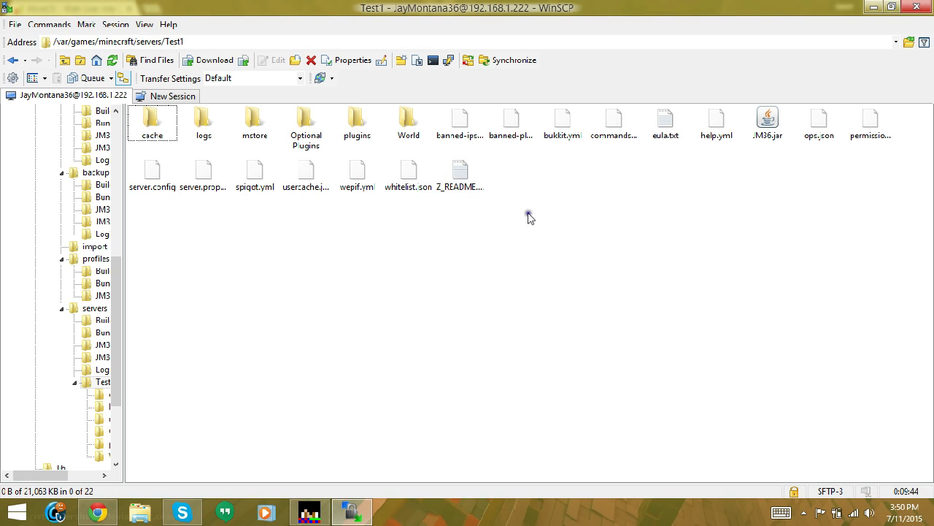
left_click(459, 173)
Open Z_README.txt in Notepad++ and select the <grup> placeholder on line 4.
right_click(475, 172)
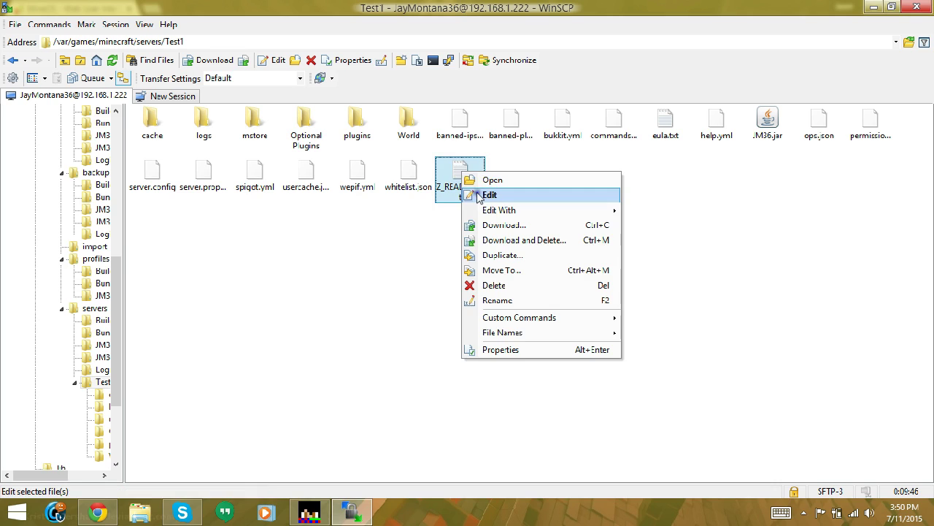
left_click(489, 189)
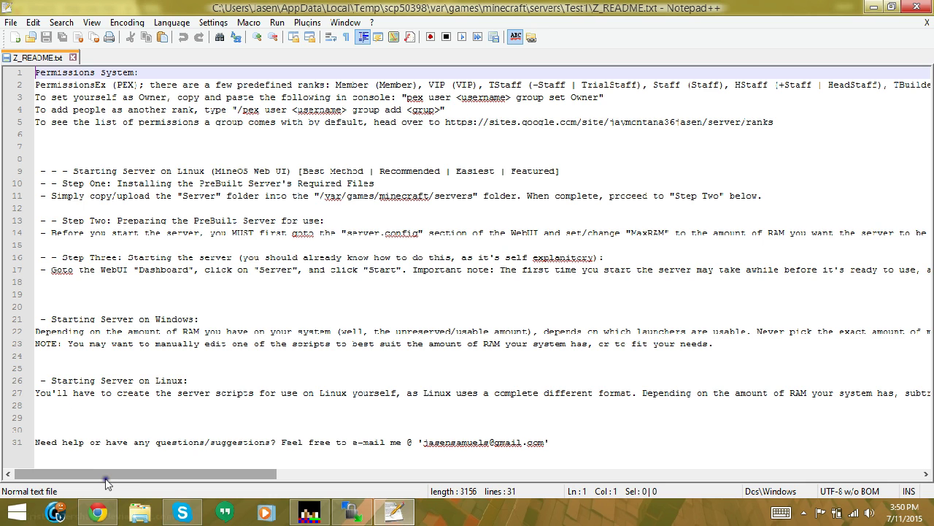
left_click_drag(107, 474, 518, 222)
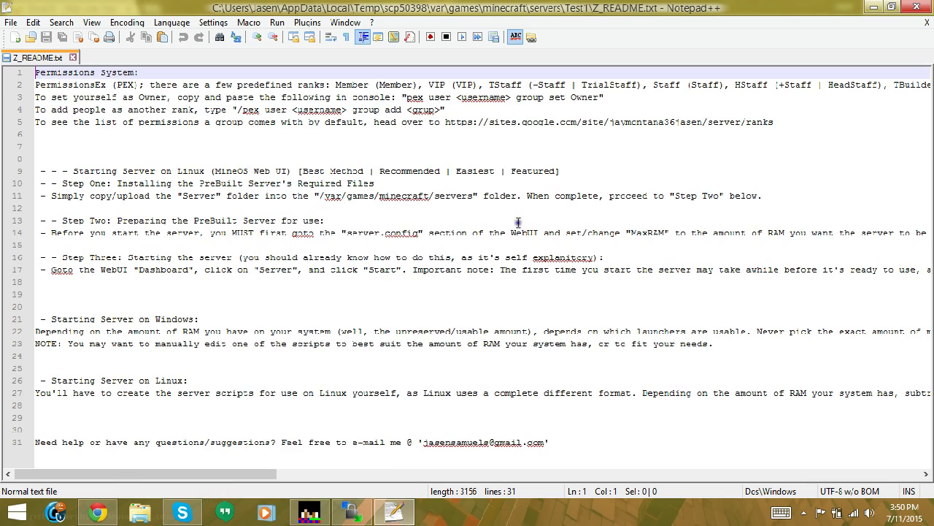
left_click(235, 110)
left_click_drag(235, 109, 441, 110)
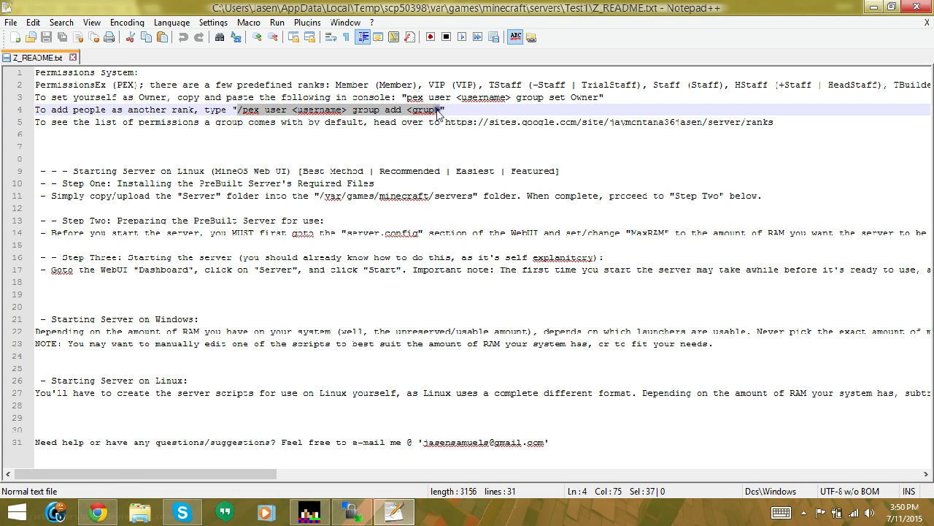
left_click_drag(441, 110, 407, 110)
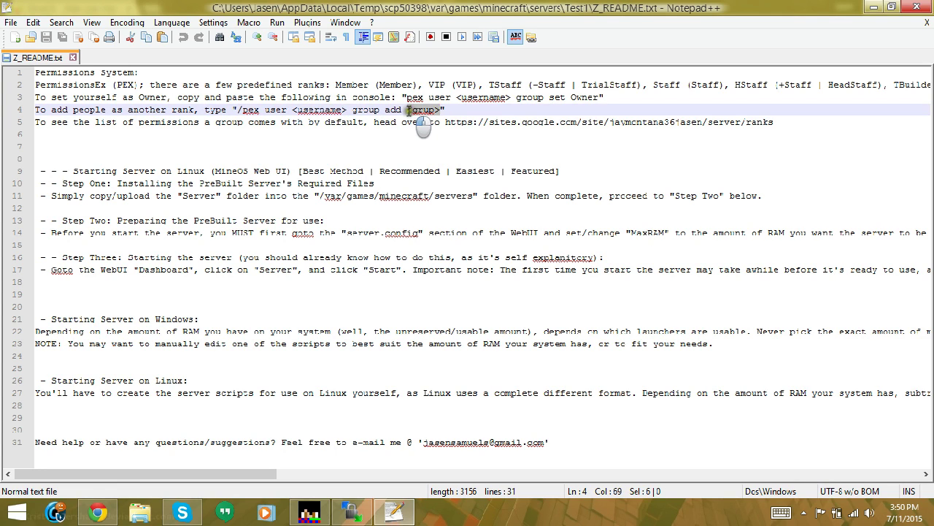
Replace <grup> with Owner on line 4 and look over the Member and VIP ranks.
type("Owner")
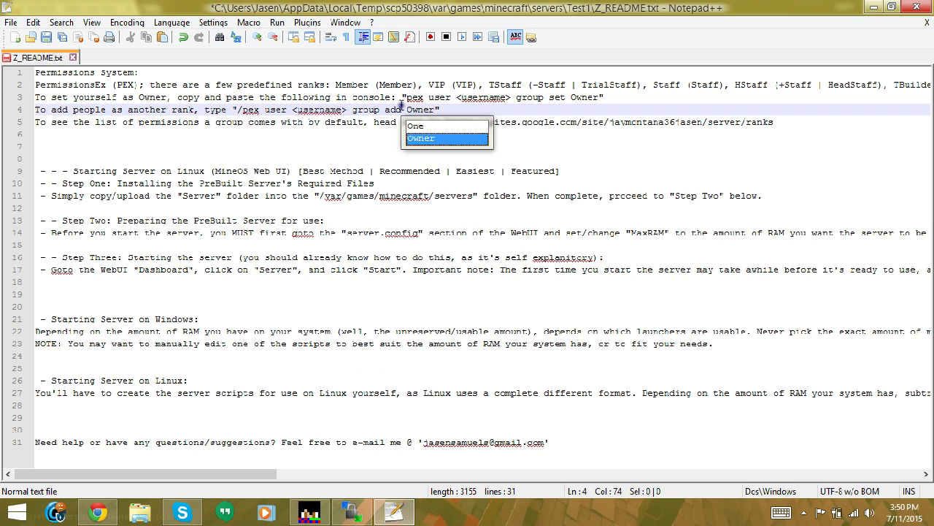
left_click(347, 109)
left_click_drag(346, 110, 436, 109)
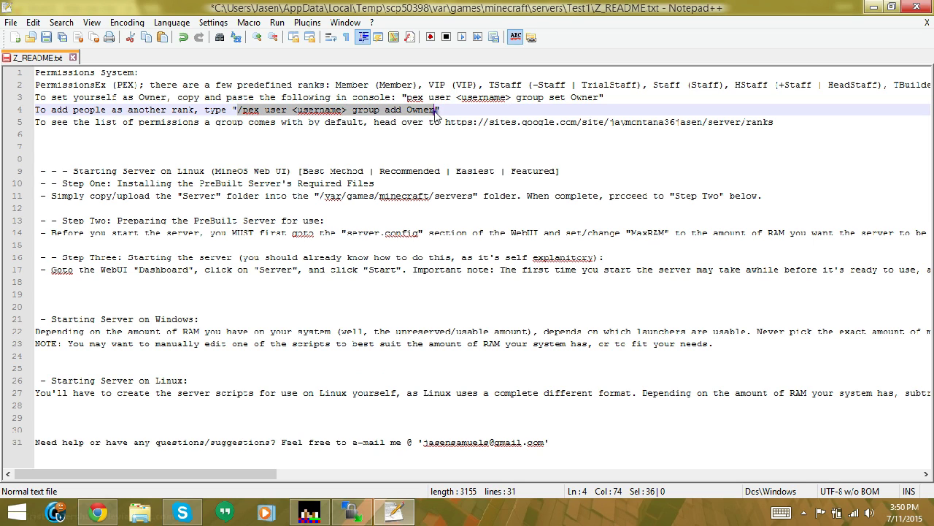
left_click(458, 110)
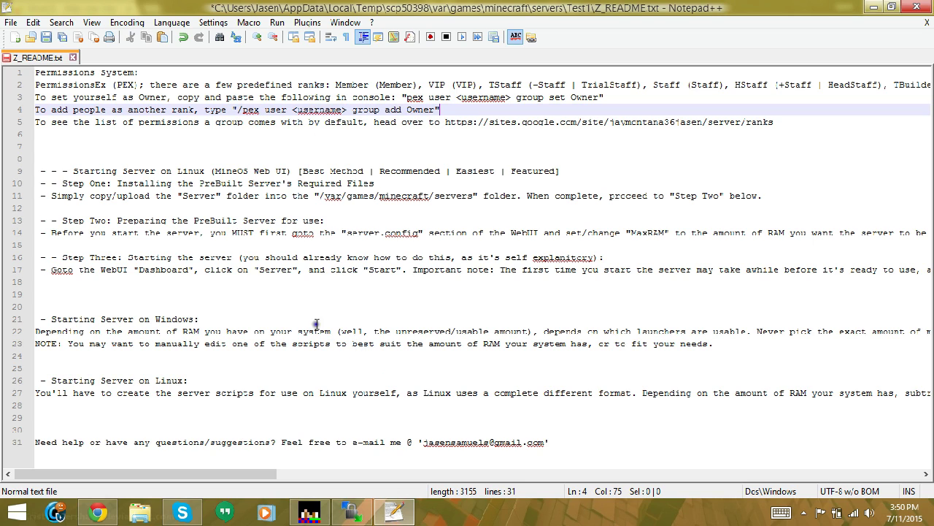
left_click_drag(336, 84, 430, 86)
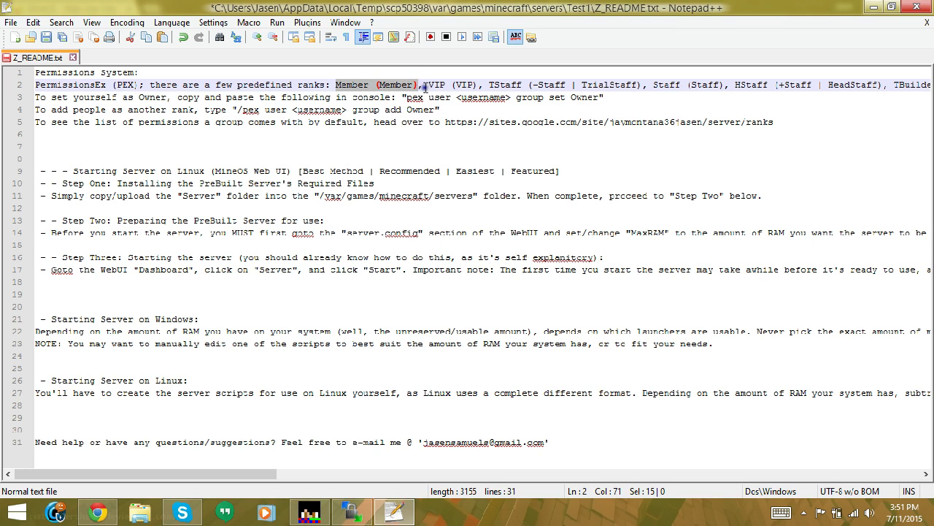
double_click(437, 85)
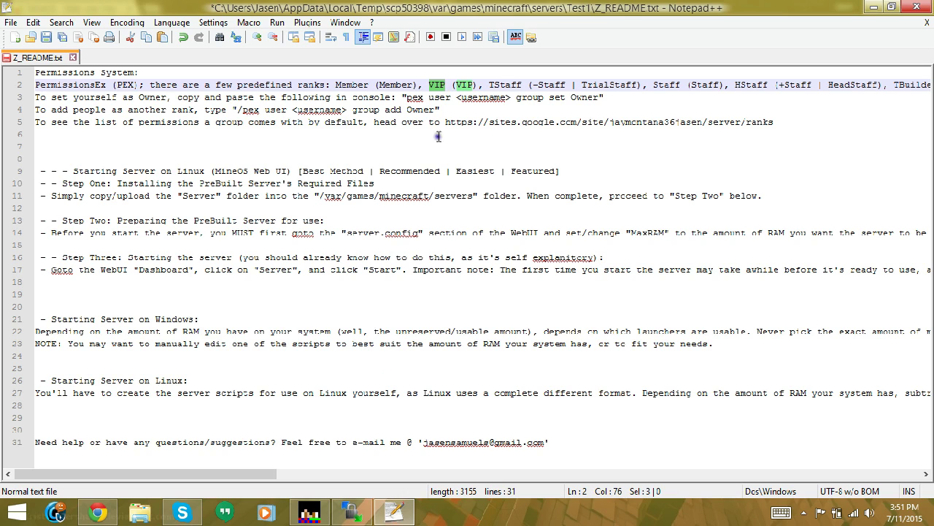
Change Owner back to <grup> on line 4 and save the README.
left_click(434, 109)
key("BackSpace")
key("BackSpace")
key("BackSpace")
key("BackSpace")
key("BackSpace")
type("<grup>")
key("ctrl+s")
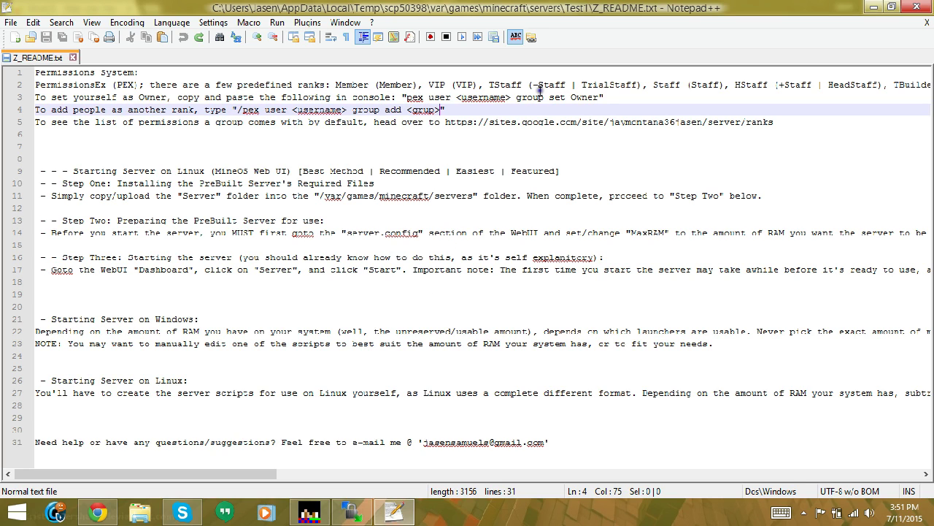
Review the TrialStaff, Staff and HStaff ranks on line 2.
left_click_drag(643, 85, 625, 87)
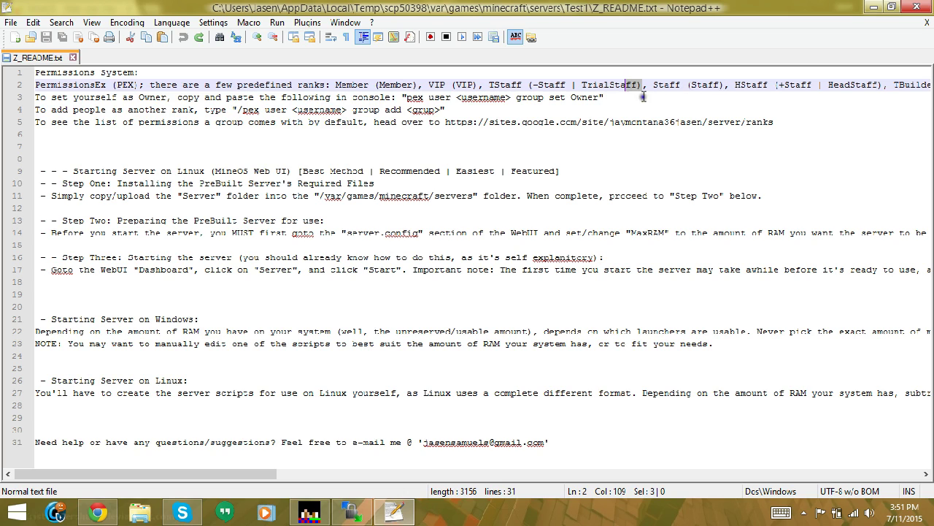
left_click(724, 85)
left_click_drag(724, 85, 652, 84)
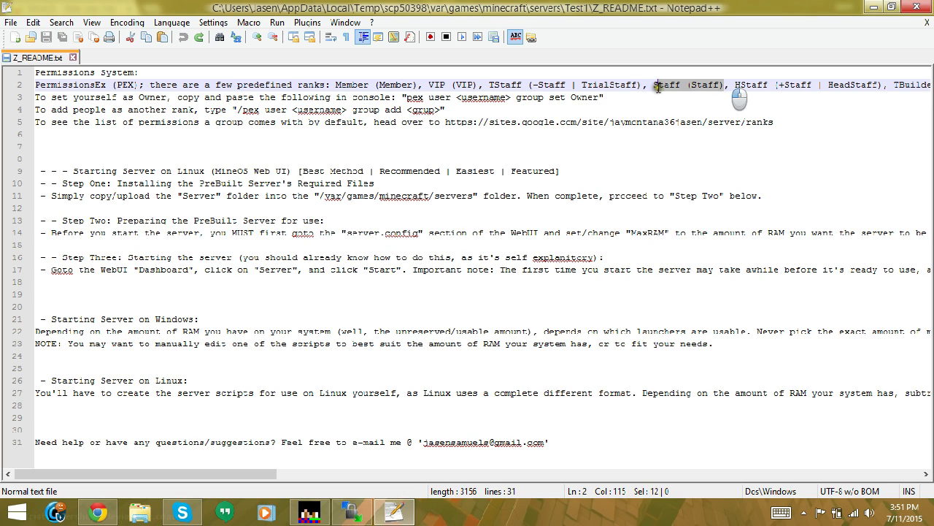
left_click_drag(735, 84, 879, 84)
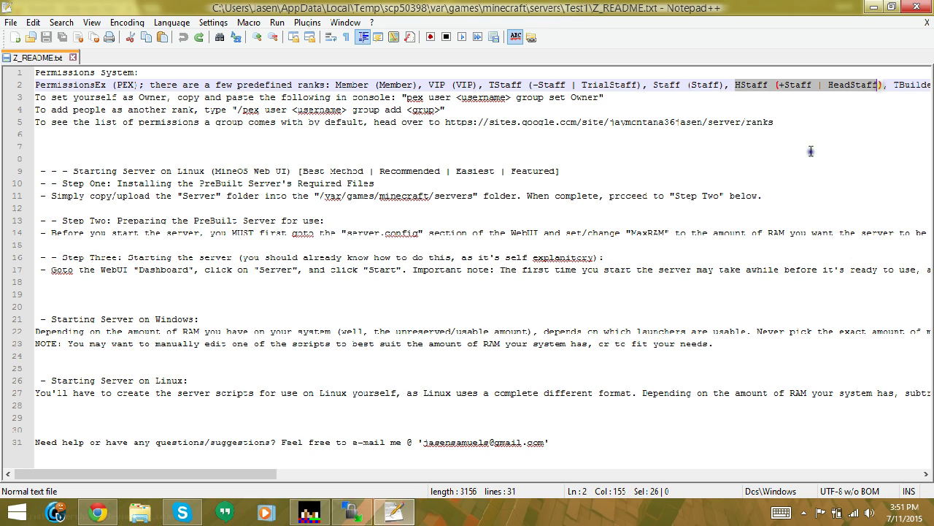
left_click_drag(257, 476, 392, 474)
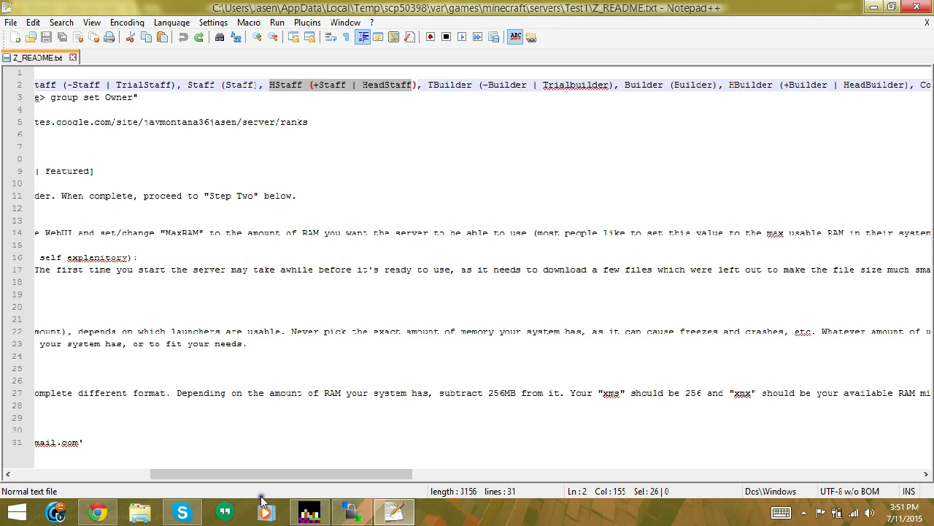
left_click_drag(277, 473, 146, 473)
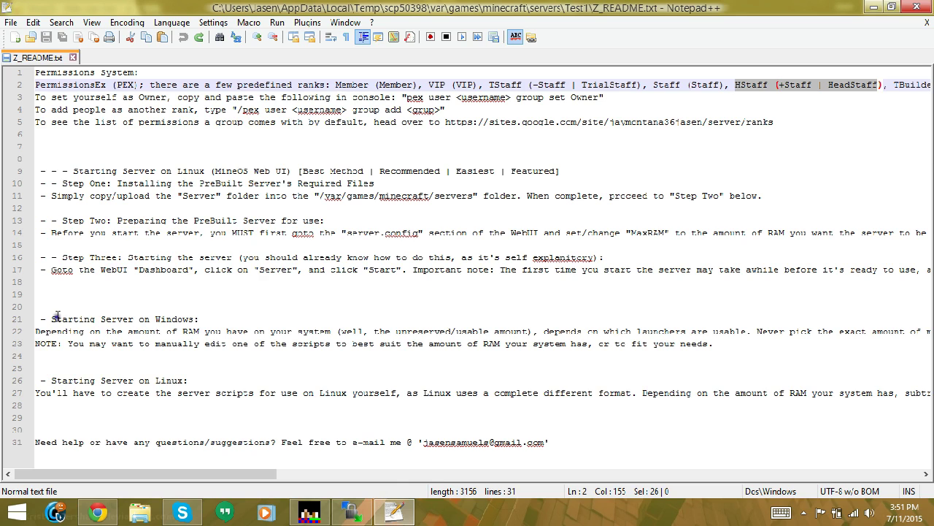
Review the Windows and Linux startup notes and the contact line.
left_click_drag(69, 321, 598, 445)
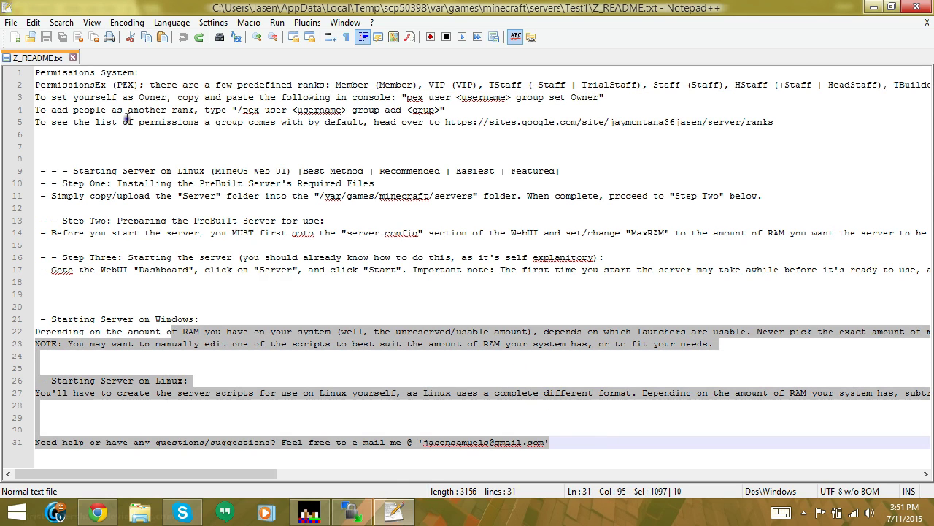
left_click(356, 157)
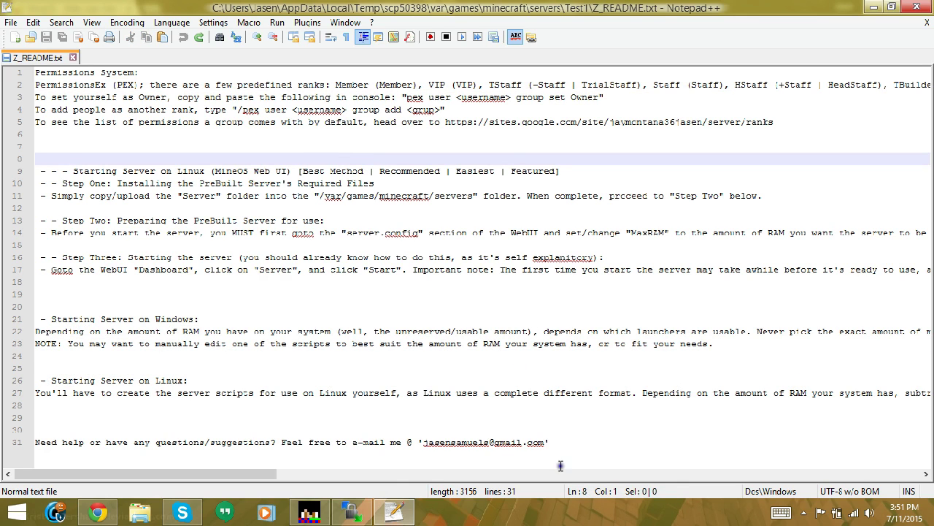
left_click_drag(551, 442, 27, 444)
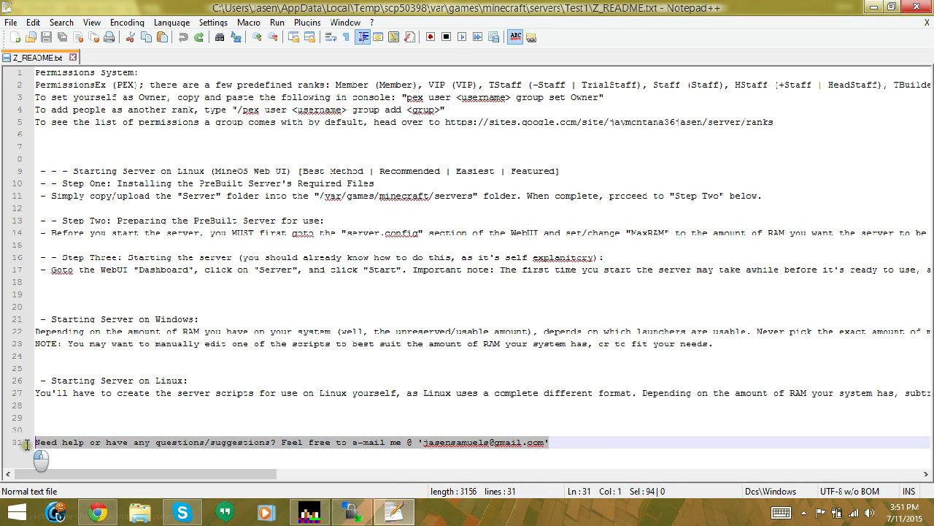
left_click(573, 439)
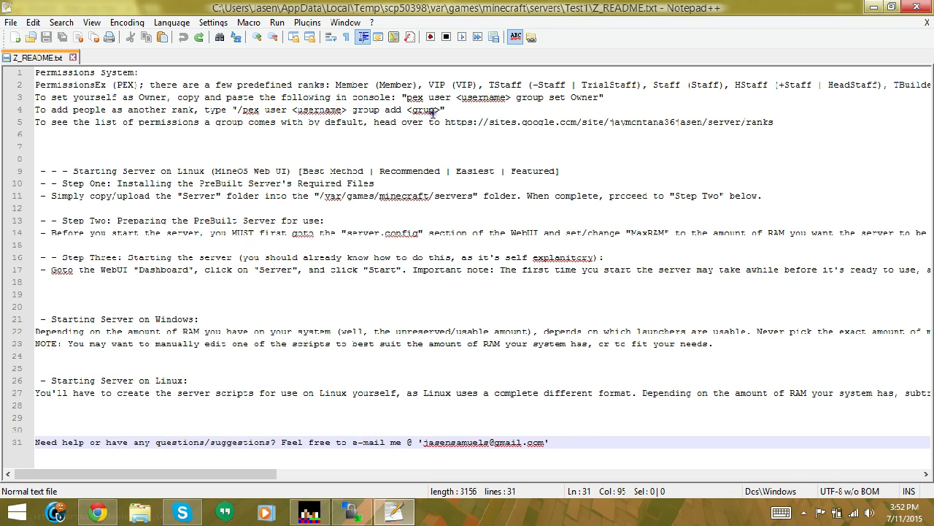
left_click(98, 513)
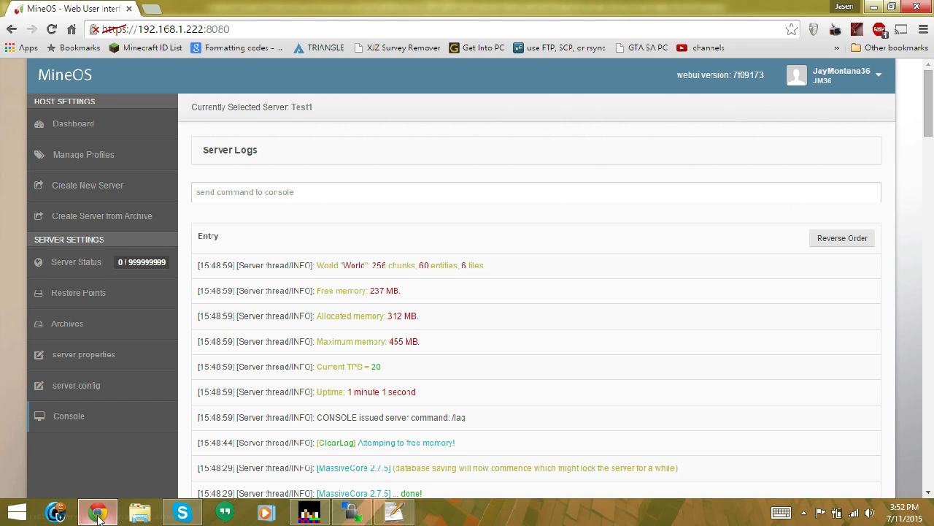
In a new tab, try loading the short and full .tk website addresses.
left_click(151, 8)
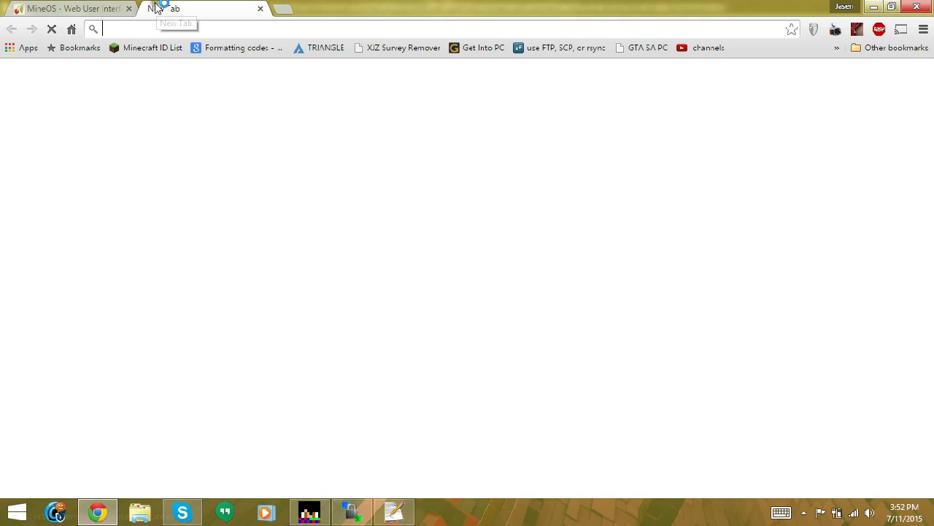
type("jm36.tk")
key("Return")
left_click(180, 26)
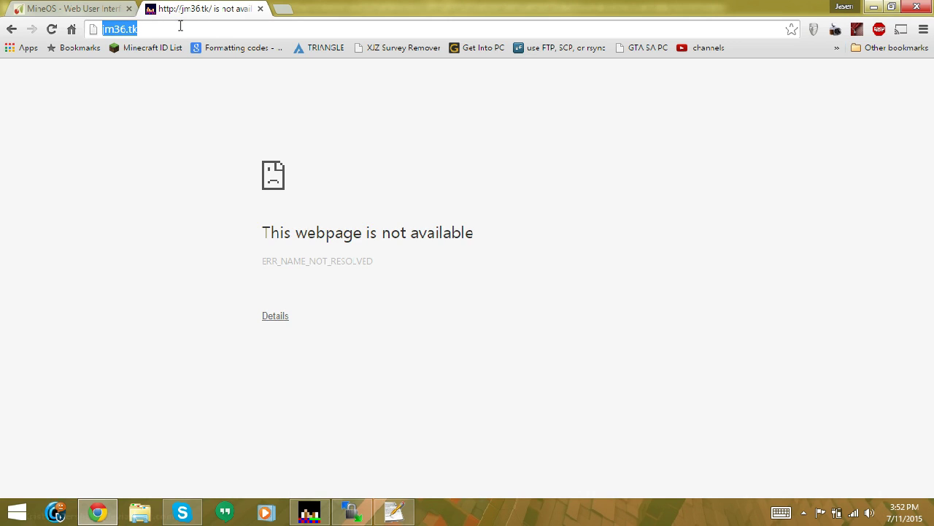
type("jaymon")
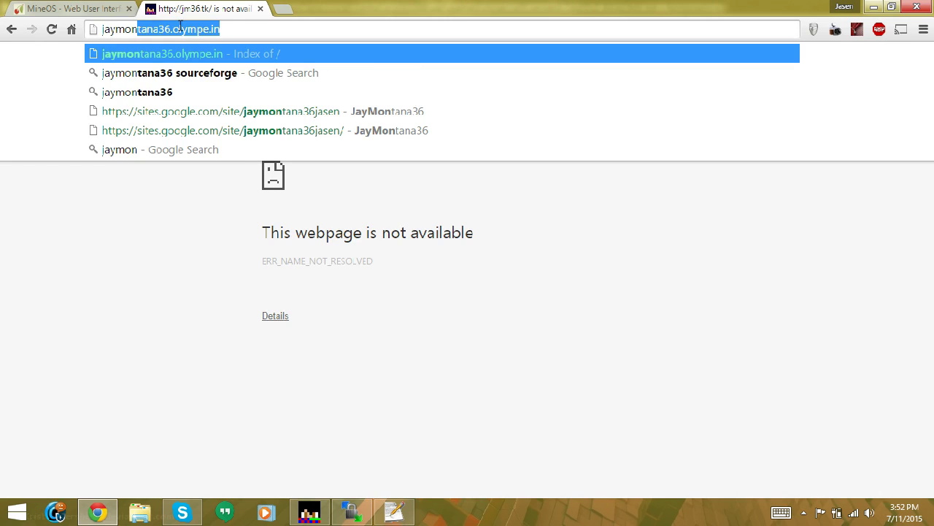
type("tana36.")
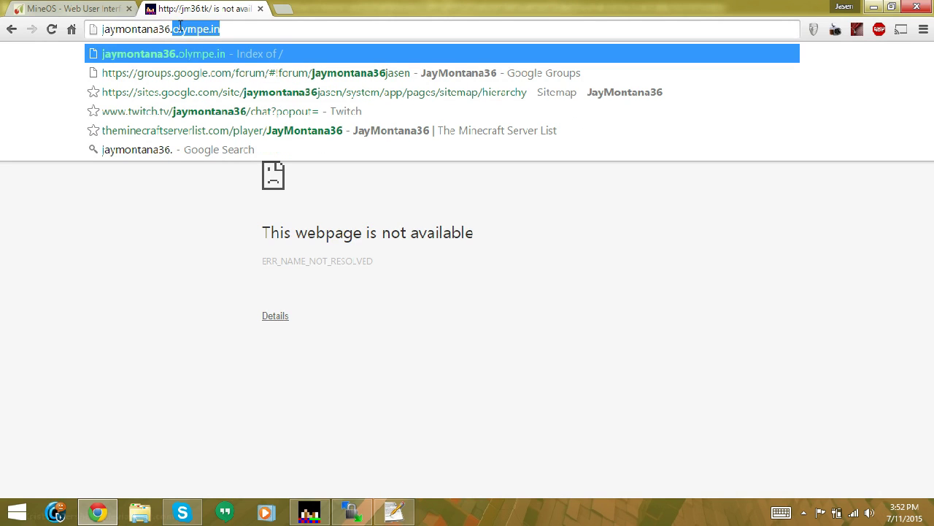
type("tk")
key("Return")
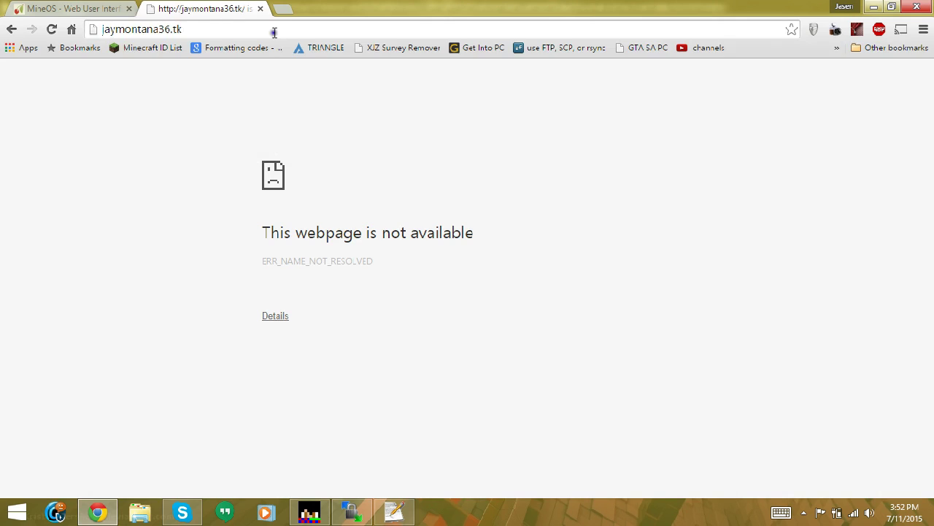
Replace the address with google.com and load it.
left_click(272, 30)
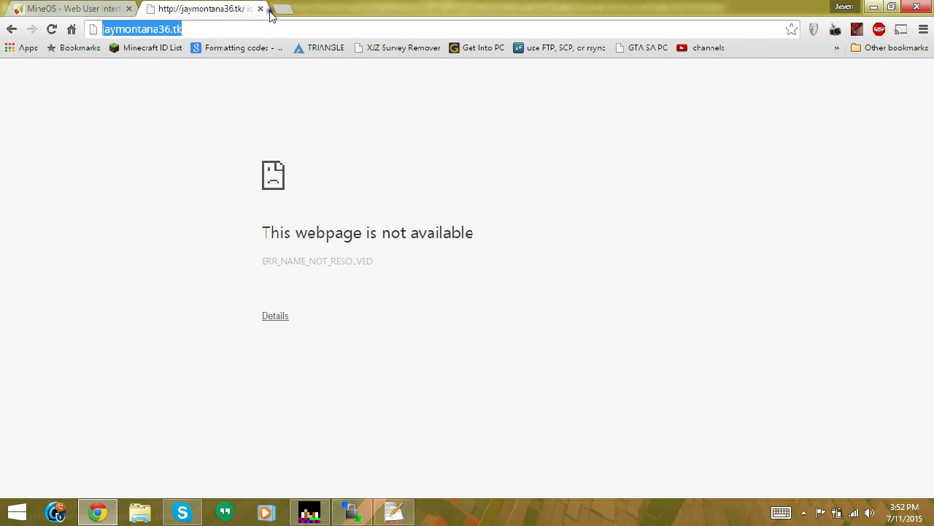
type("google.com")
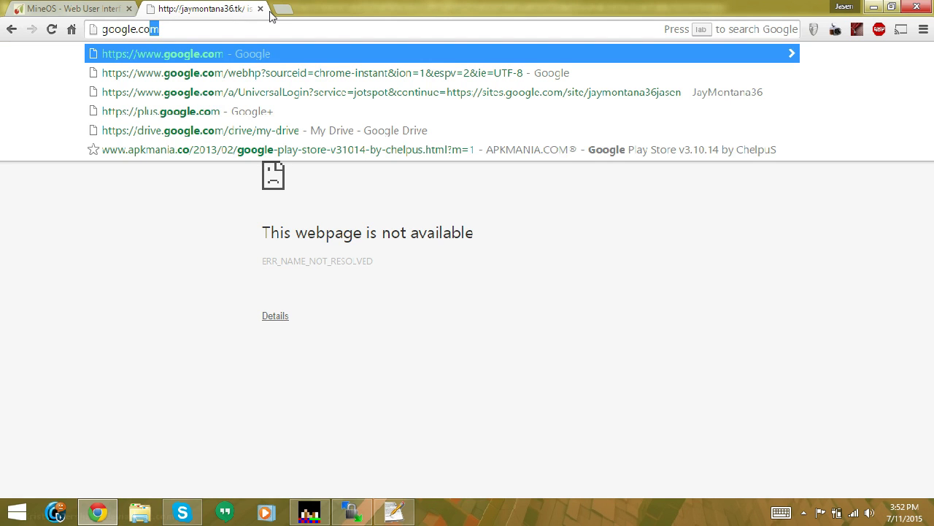
key("Return")
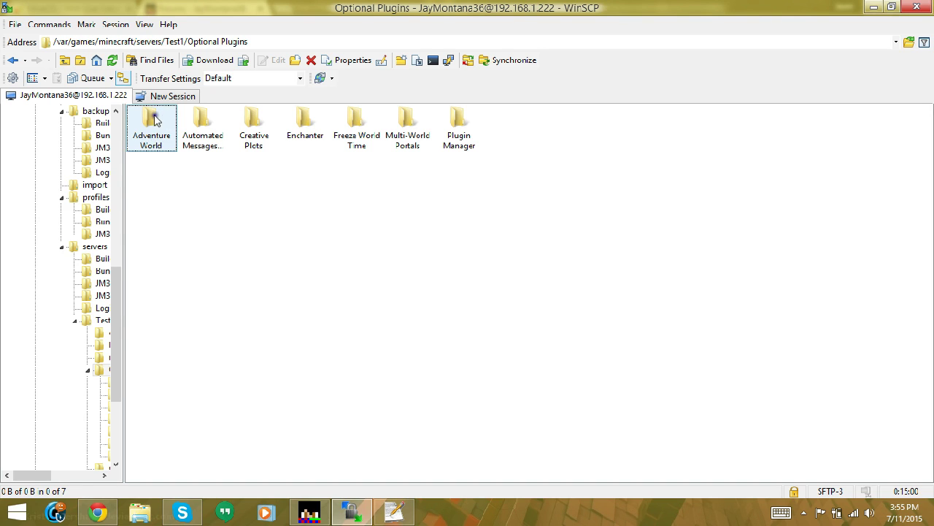
Browse the Optional Plugins folders, from Adventure World through Plugin Manager.
double_click(154, 124)
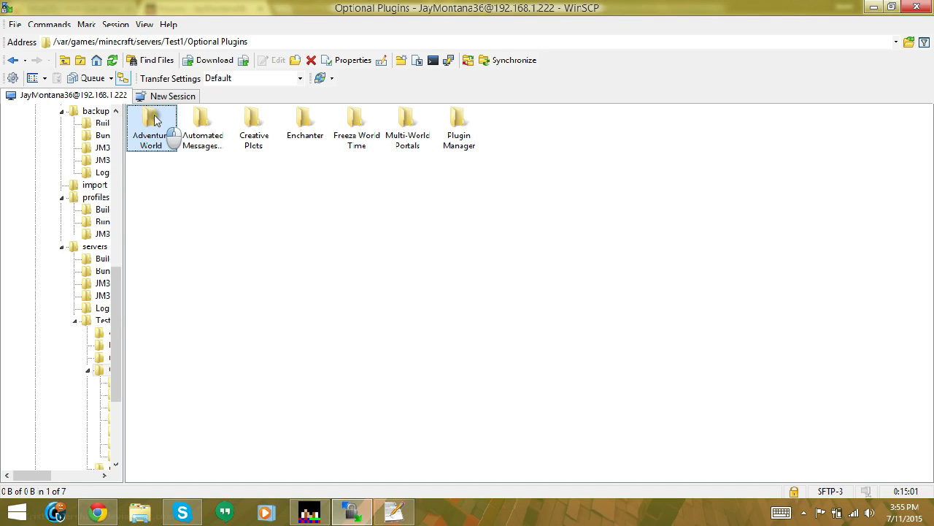
left_click(13, 60)
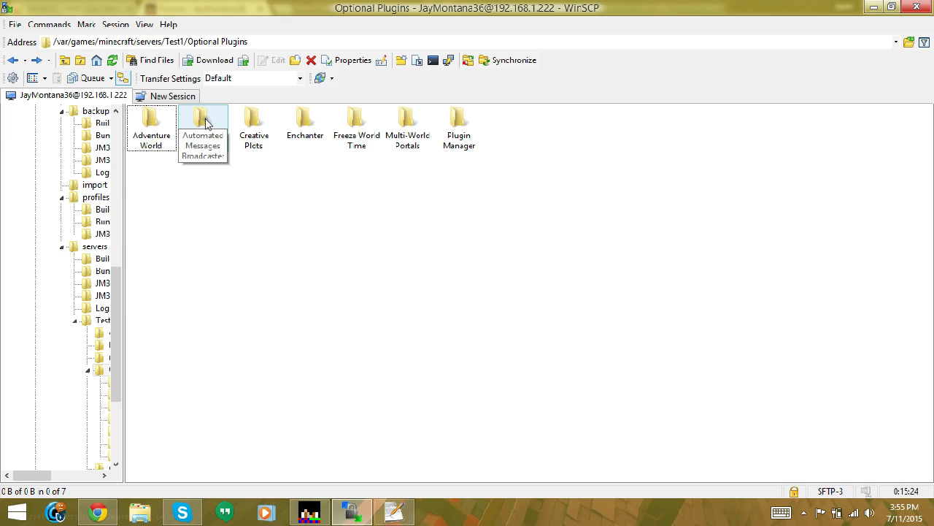
left_click(194, 128)
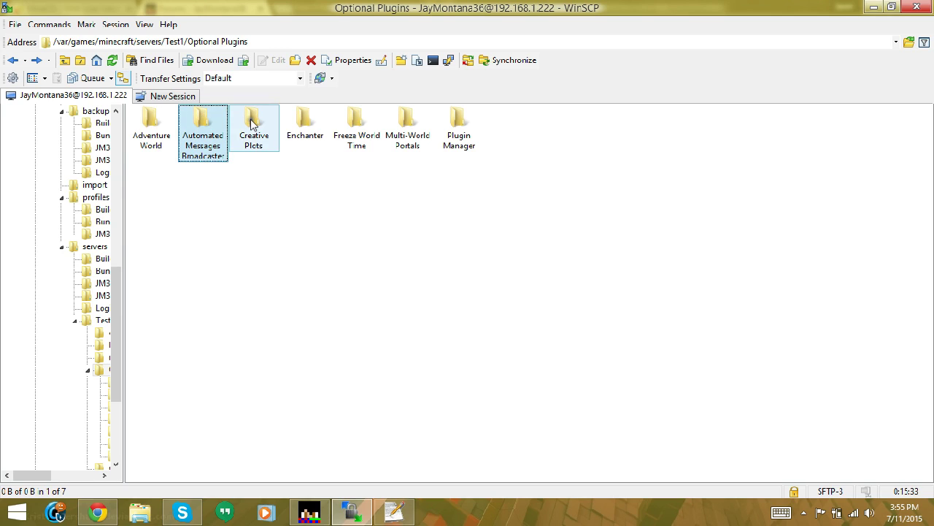
left_click(251, 118)
left_click(306, 119)
left_click(369, 132)
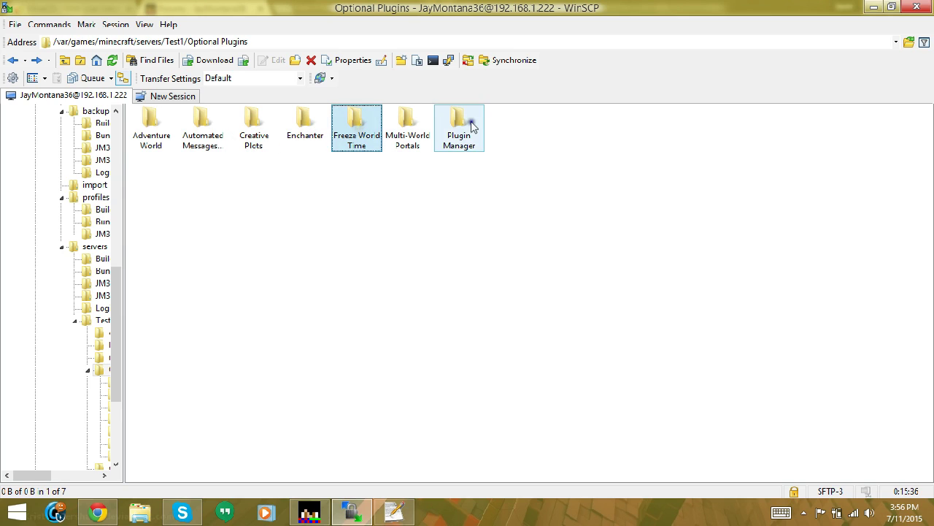
left_click(436, 122)
left_click(397, 128)
left_click(467, 123)
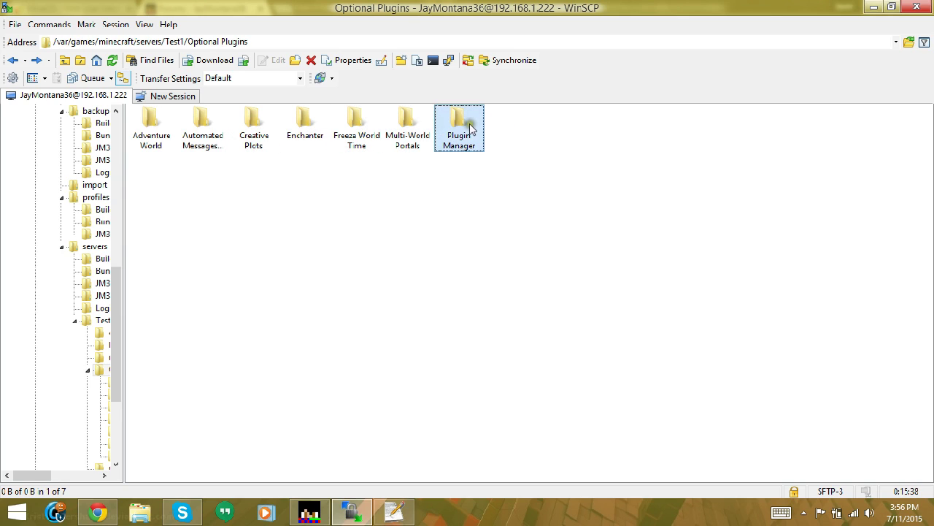
Open Test1's plugins folder and select all 59 plugin items, then deselect.
left_click(10, 62)
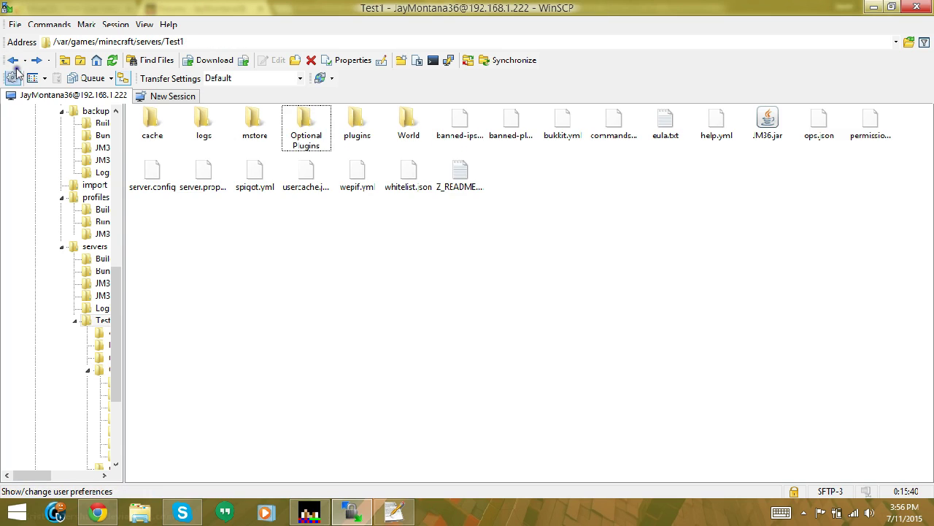
left_click(354, 125)
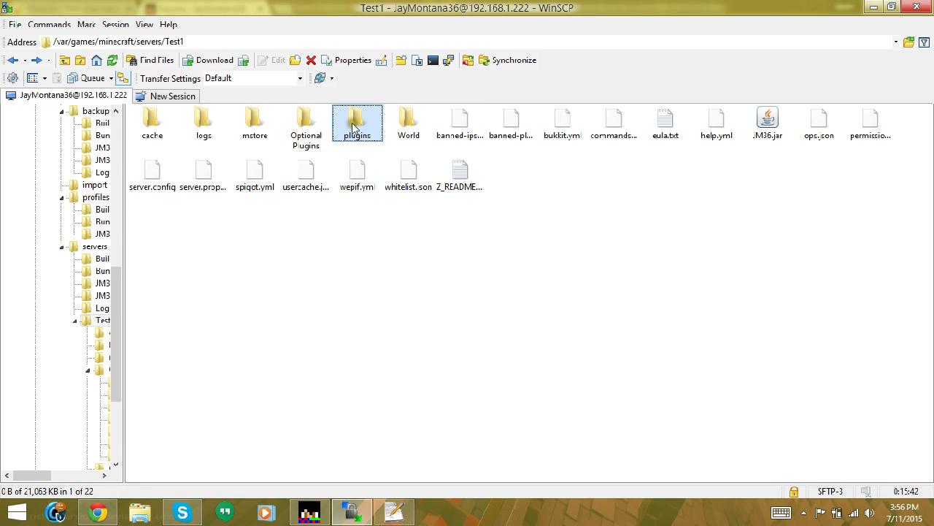
double_click(353, 126)
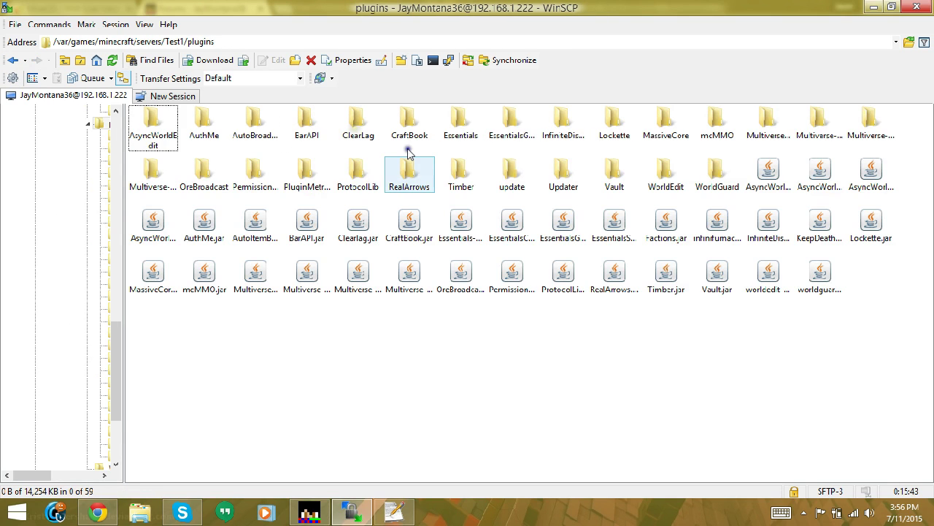
left_click(141, 319)
left_click_drag(141, 319, 890, 116)
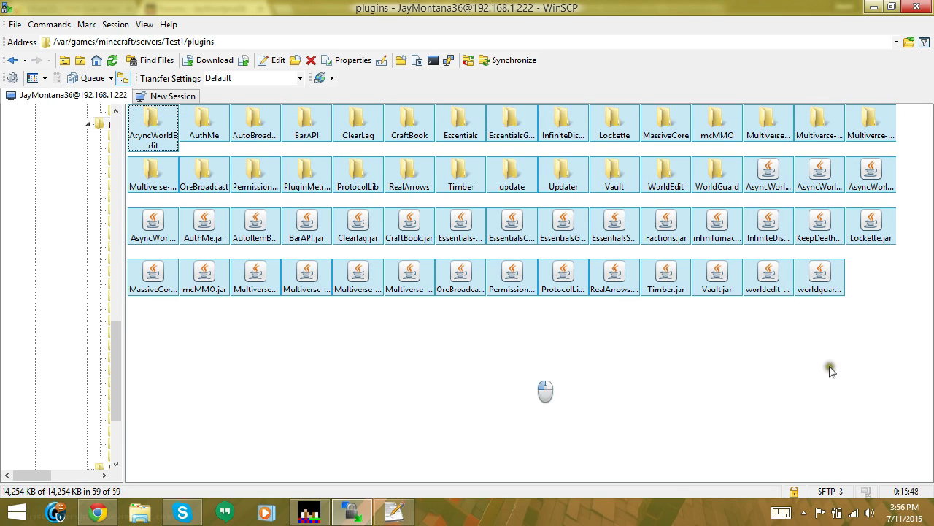
left_click(830, 369)
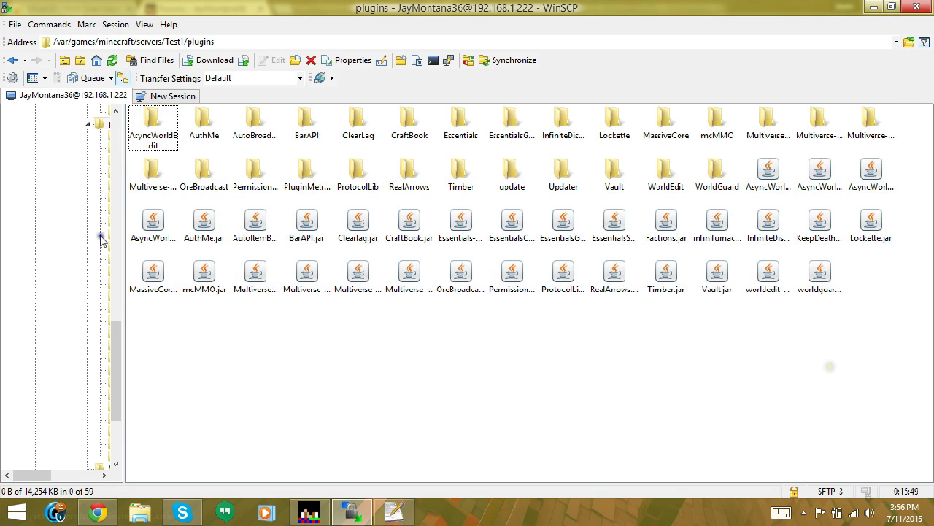
Back out past the World folder to root, then close WinSCP, ending the session.
left_click(11, 62)
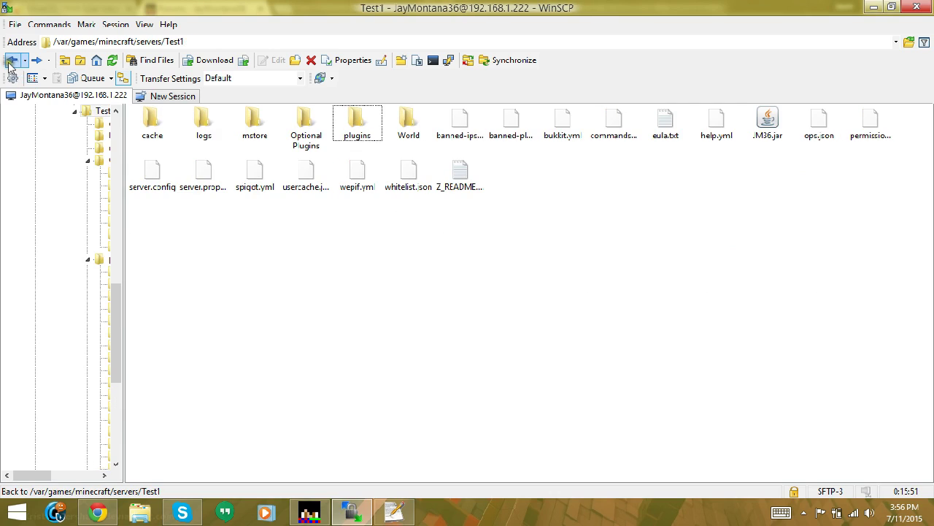
left_click(404, 131)
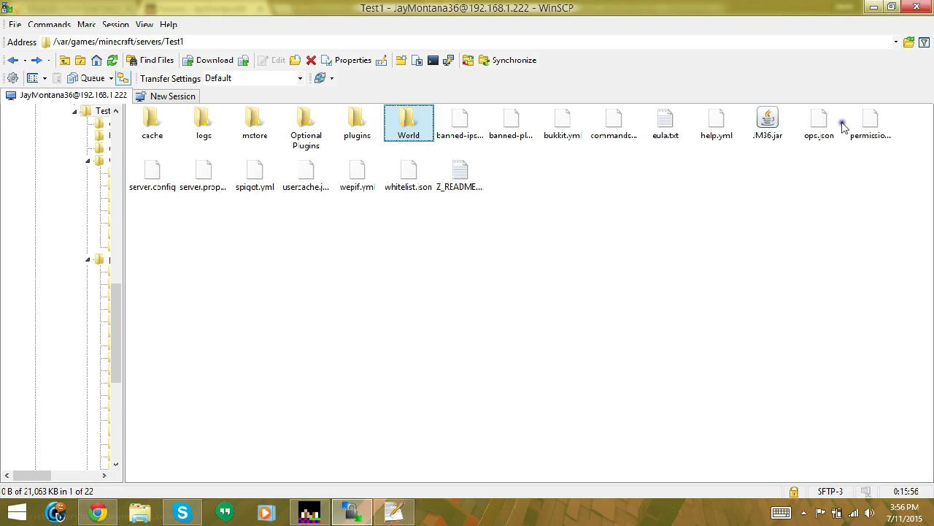
left_click(13, 60)
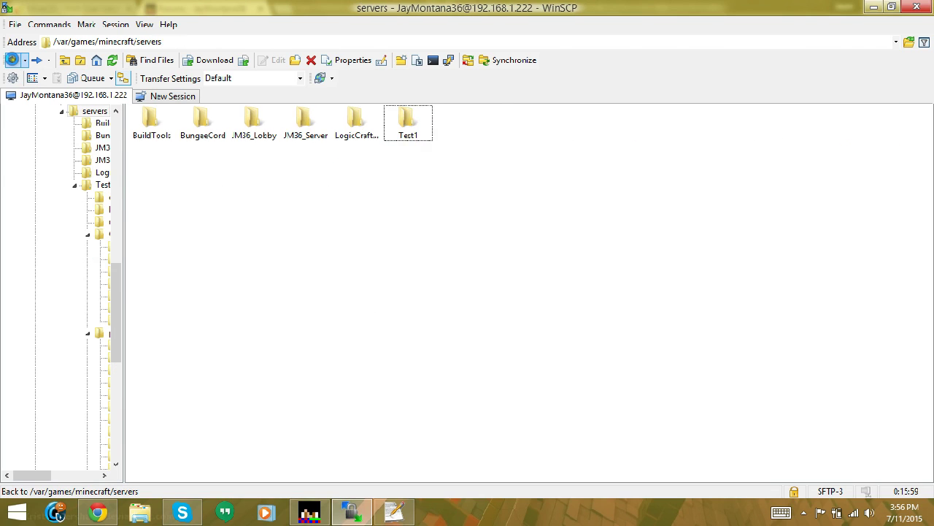
left_click(12, 59)
left_click(13, 60)
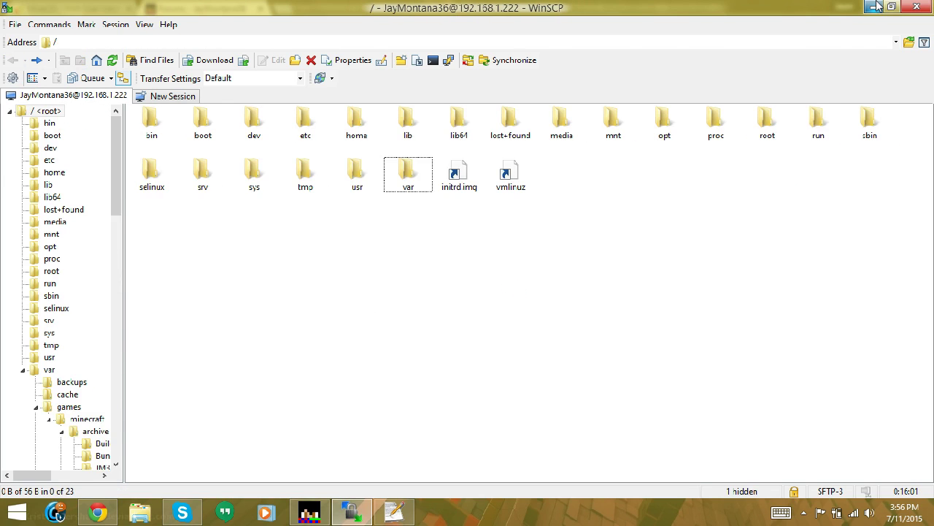
left_click(930, 6)
left_click(465, 280)
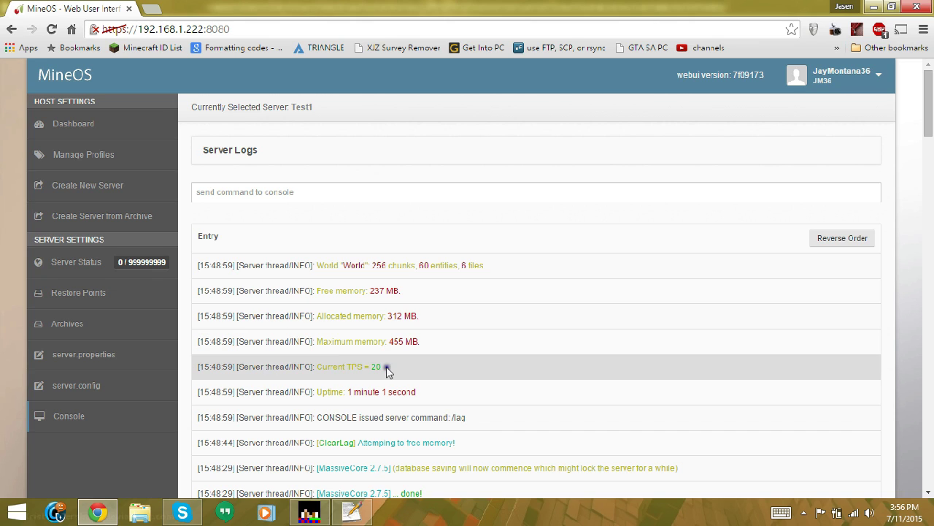
Send lag, tps and stop to Test1's console, seeing TPS near 20 before shutdown.
left_click(110, 423)
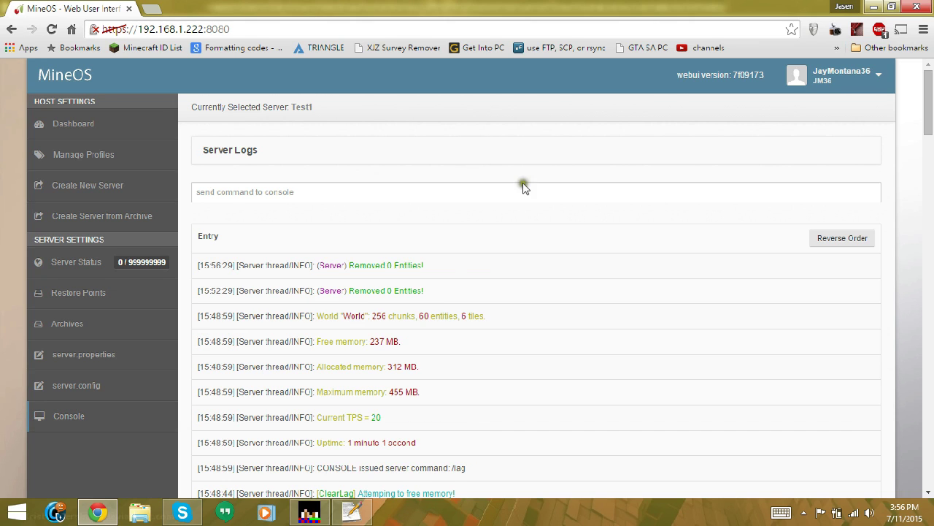
left_click(462, 184)
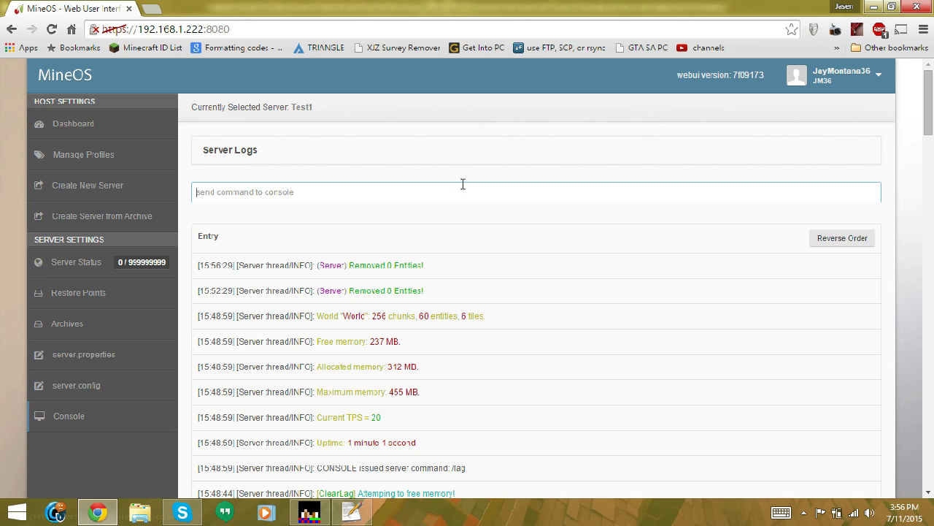
type("lag")
key("Return")
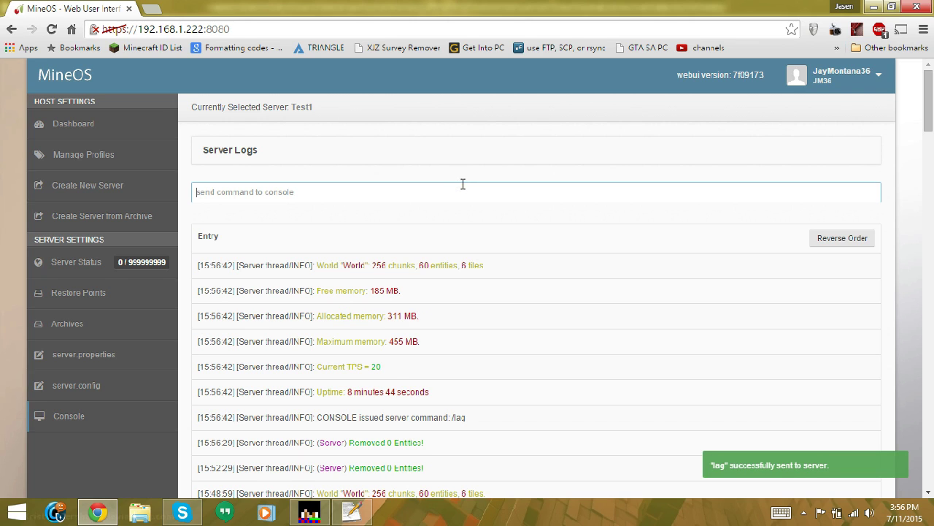
type("tp")
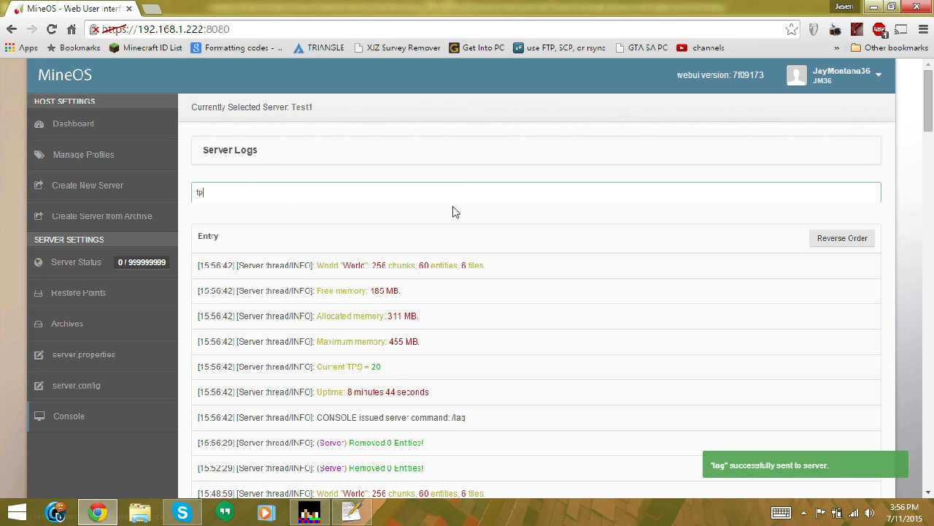
type("s")
key("Return")
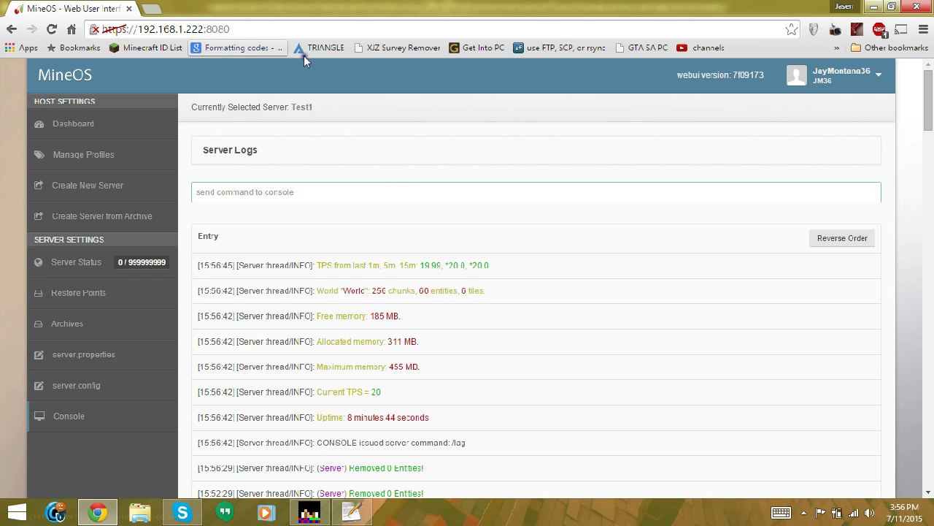
type("stop")
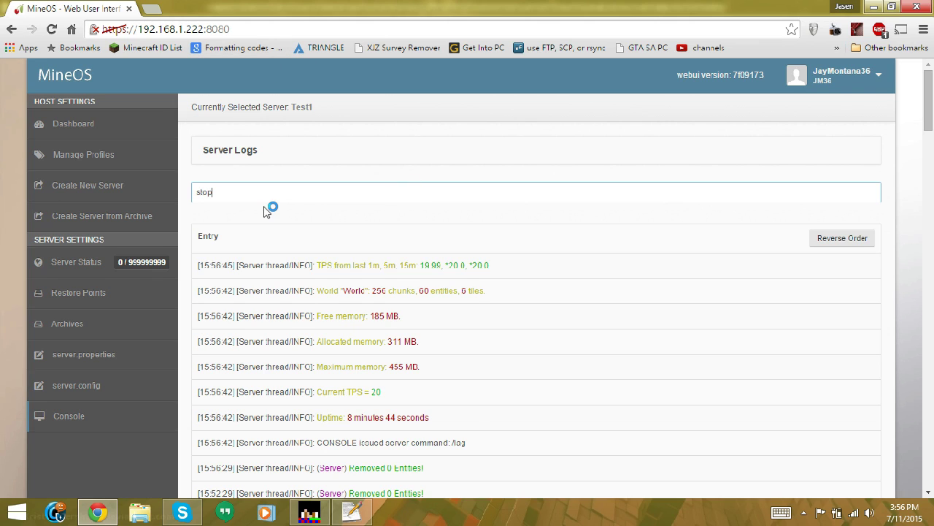
key("Return")
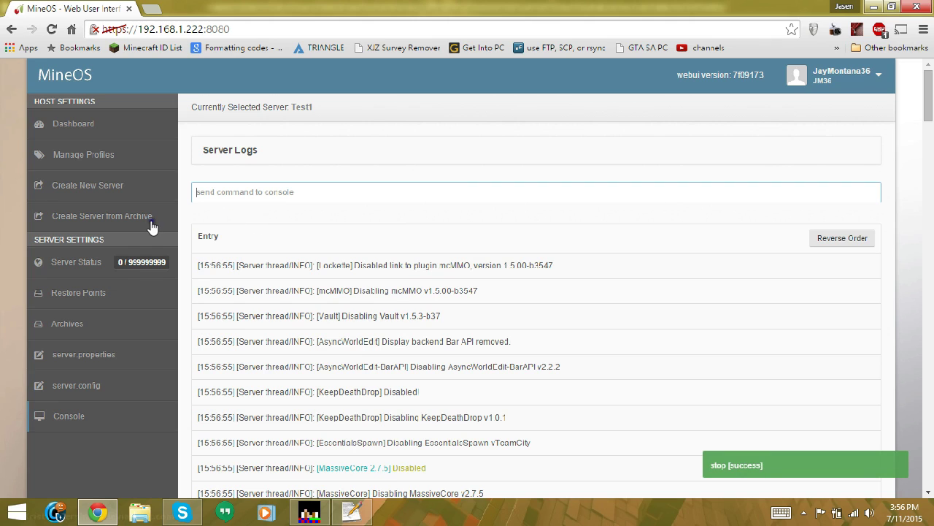
Open Server Status and scroll to see Test1 offline with heap 0/512.
left_click(126, 268)
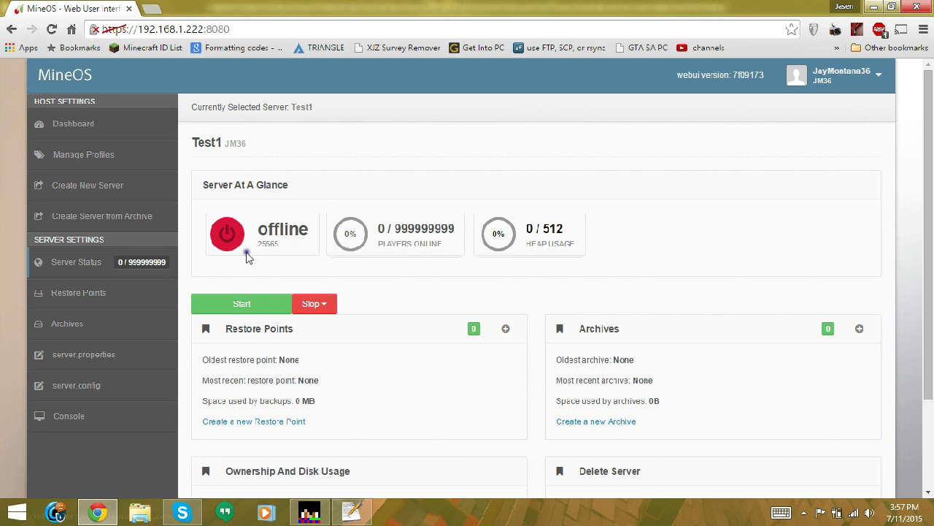
left_click_drag(931, 284, 931, 100)
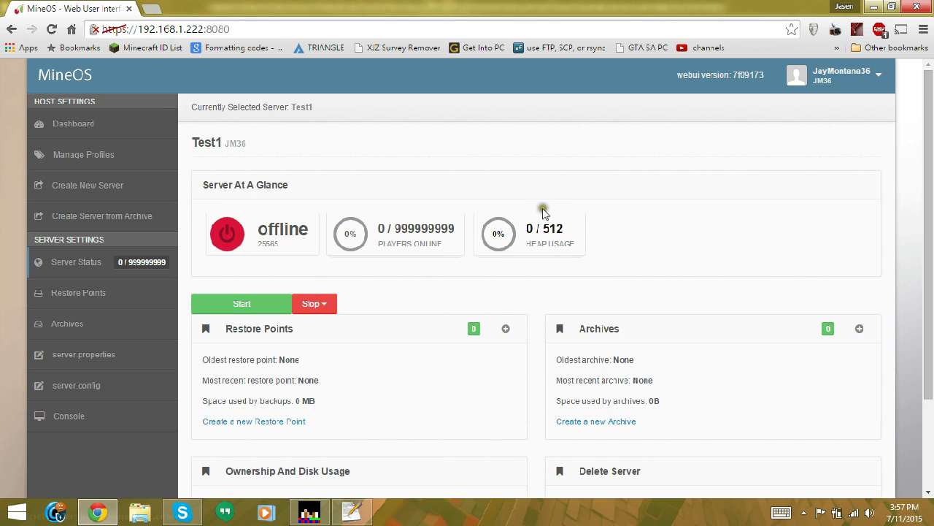